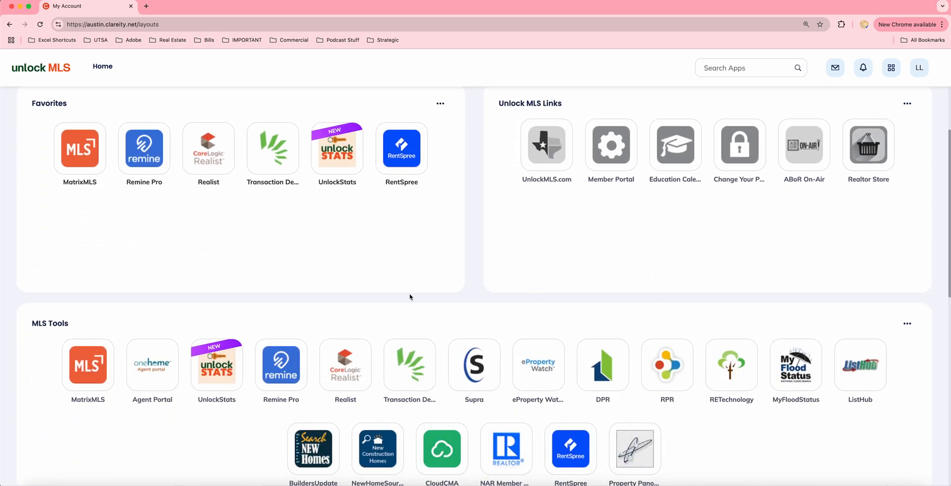
Launch MatrixMLS from the Favorites on the Unlock MLS dashboard
{"action": "scroll", "coordinate": [410, 295], "scroll_direction": "up", "scroll_amount": 3}
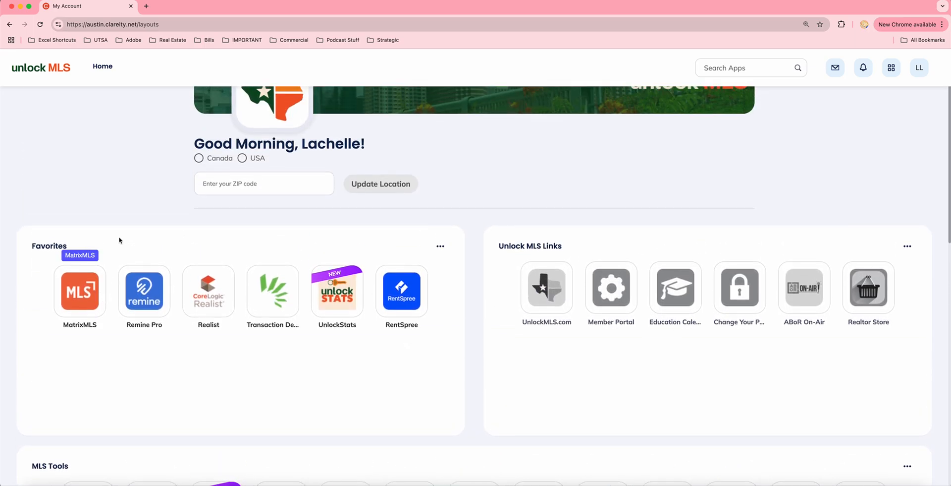
{"action": "left_click", "coordinate": [82, 296]}
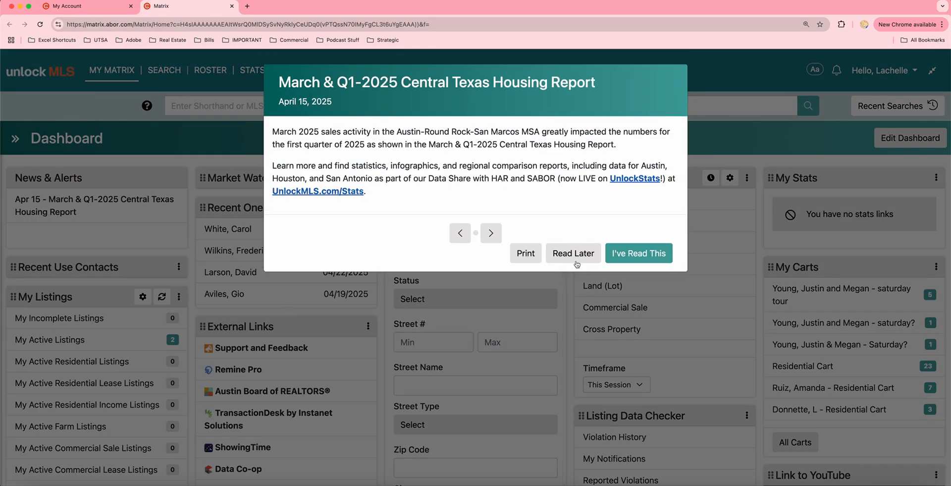
Dismiss the housing report popup and start a new Residential search
{"action": "left_click", "coordinate": [574, 262]}
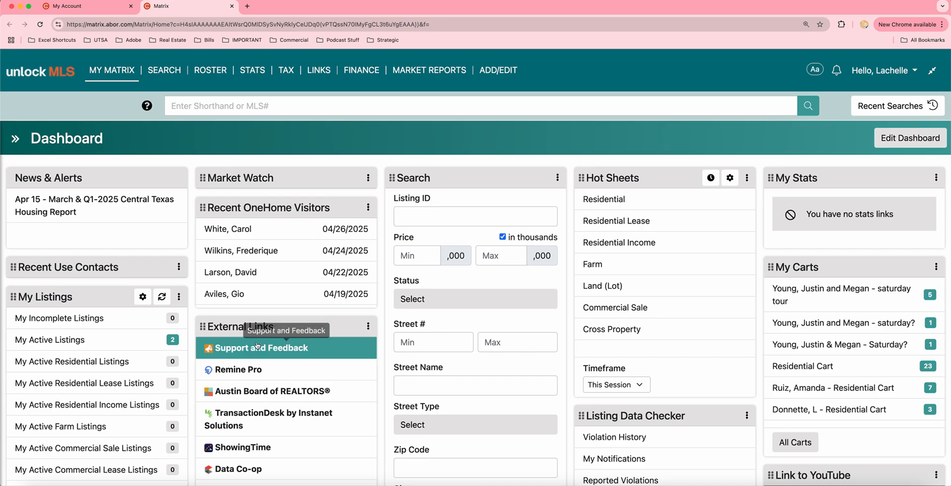
{"action": "left_click", "coordinate": [164, 70]}
{"action": "mouse_move", "coordinate": [169, 108]}
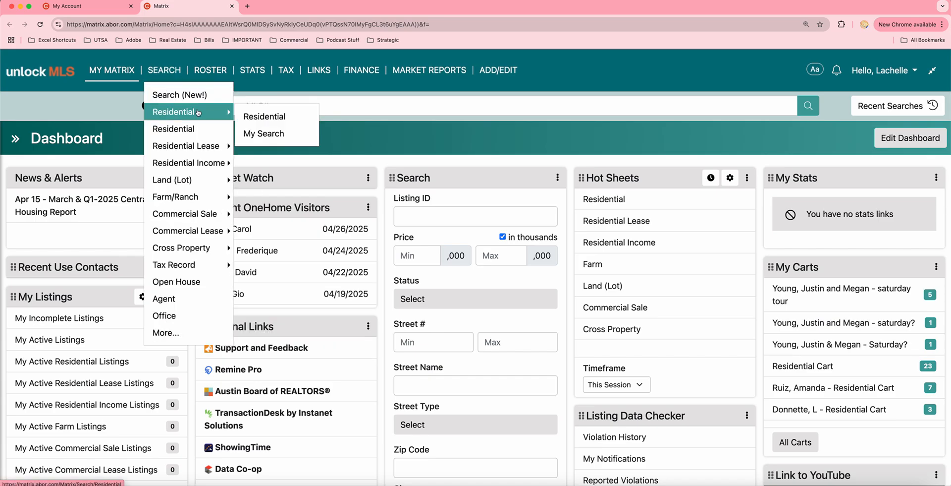
{"action": "left_click", "coordinate": [255, 116]}
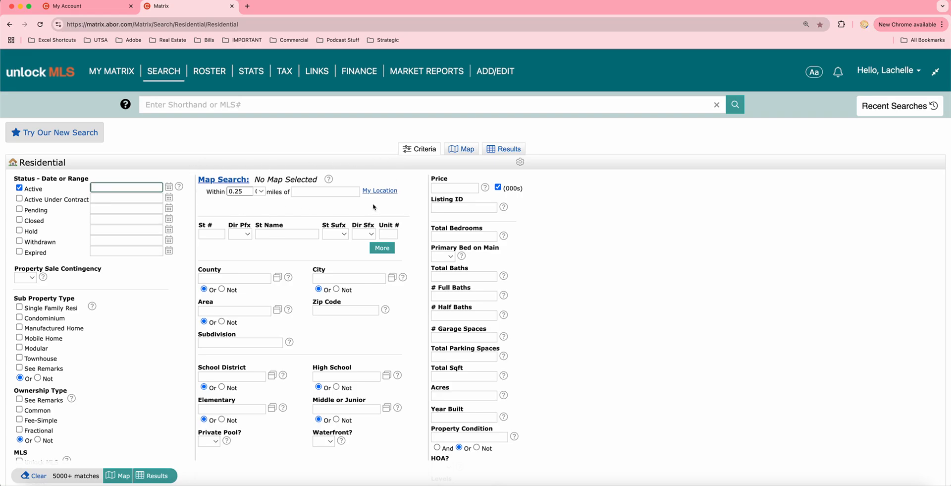
{"action": "left_click", "coordinate": [260, 191]}
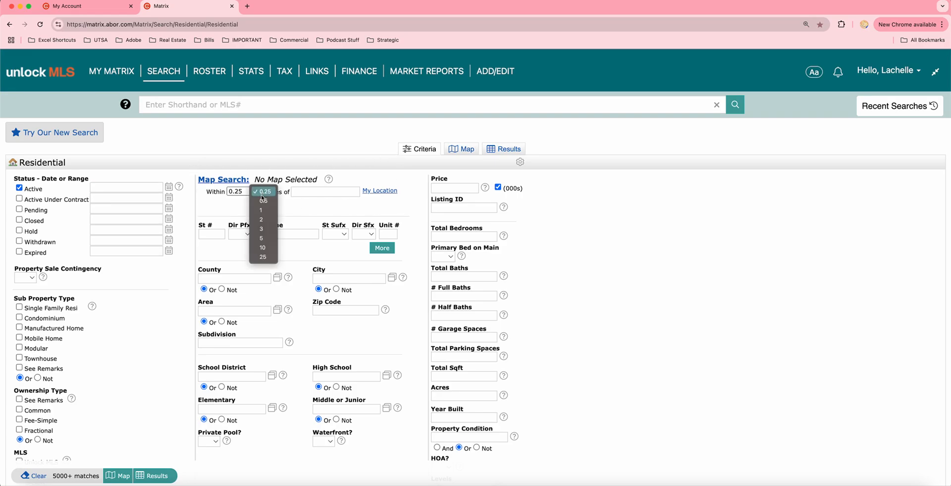
{"action": "left_click", "coordinate": [261, 229]}
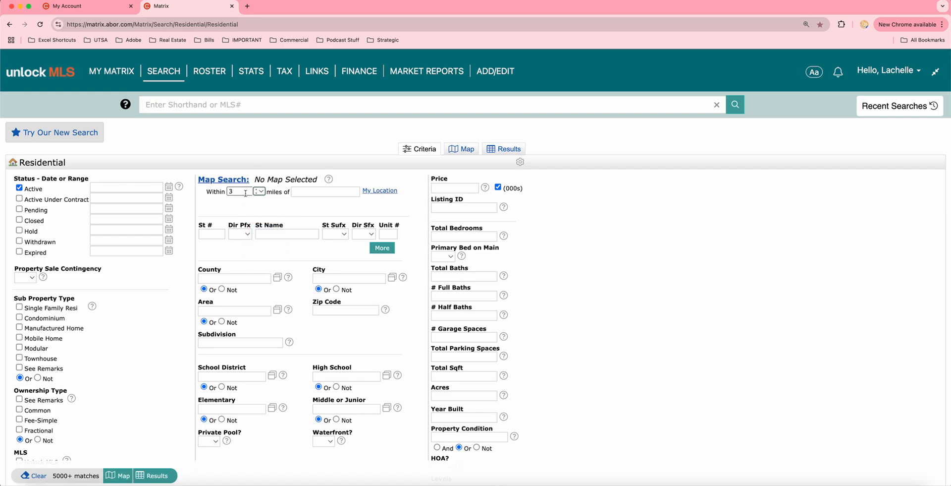
{"action": "left_click", "coordinate": [307, 192]}
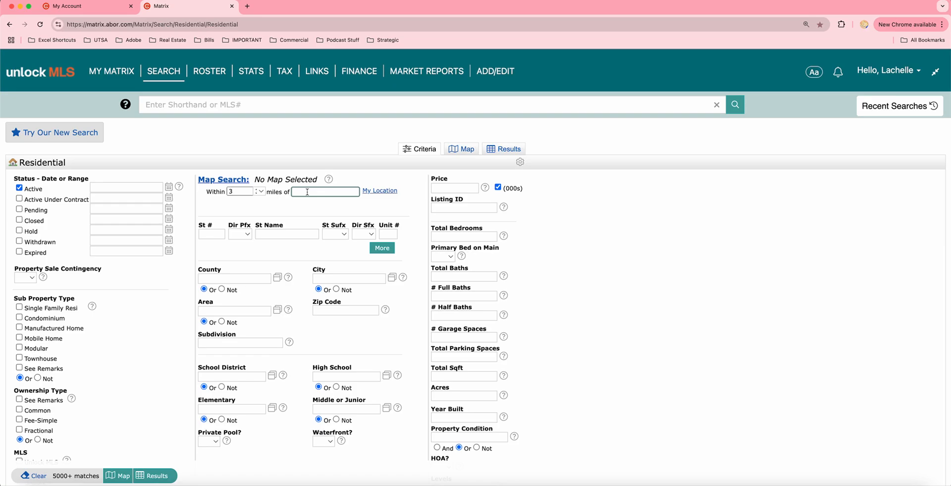
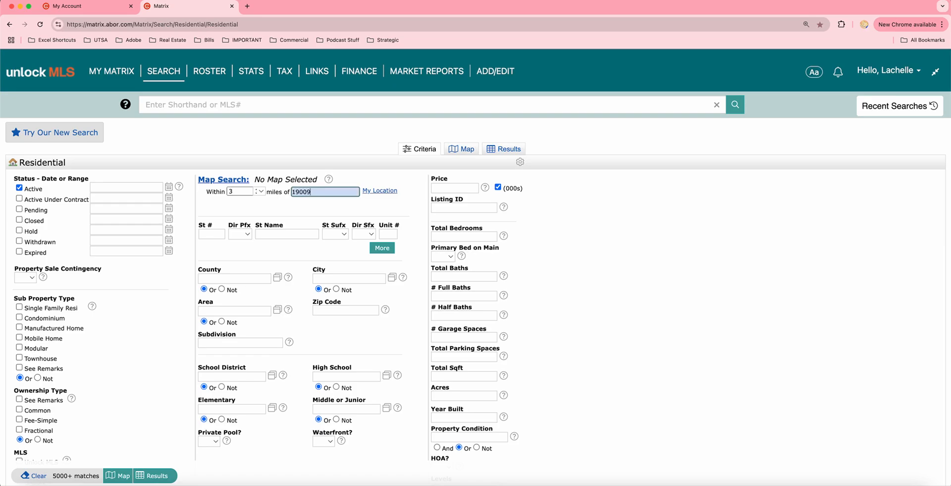
{"action": "left_click", "coordinate": [299, 207]}
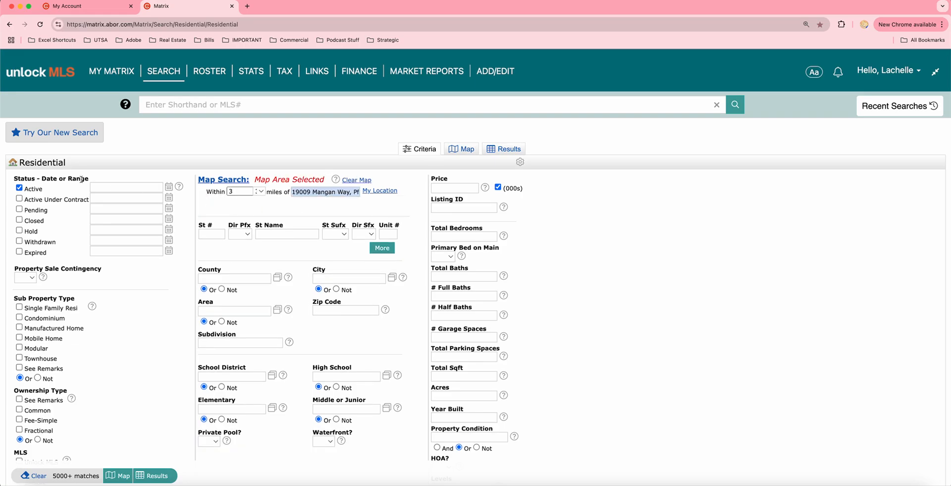
Search Closed instead of Active listings within 0-180 days, single-family only, and open a new tab
{"action": "left_click", "coordinate": [20, 189]}
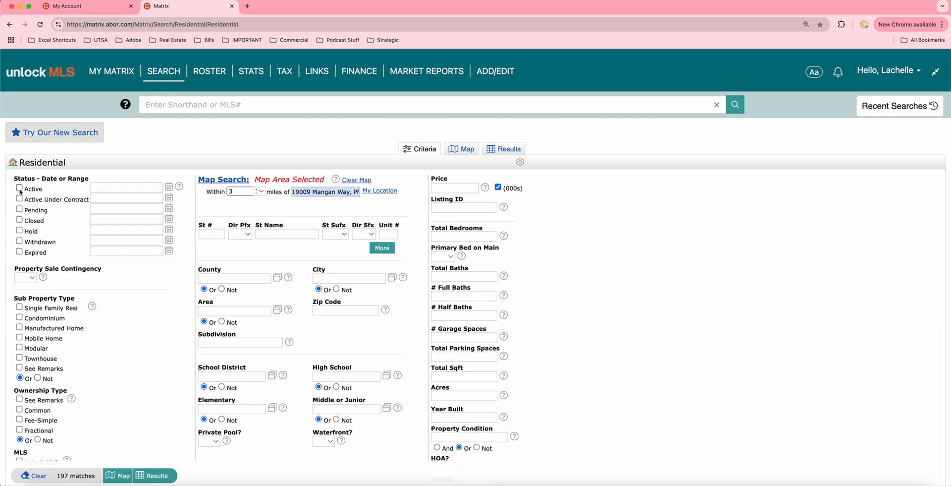
{"action": "left_click", "coordinate": [19, 220]}
{"action": "left_click", "coordinate": [99, 219]}
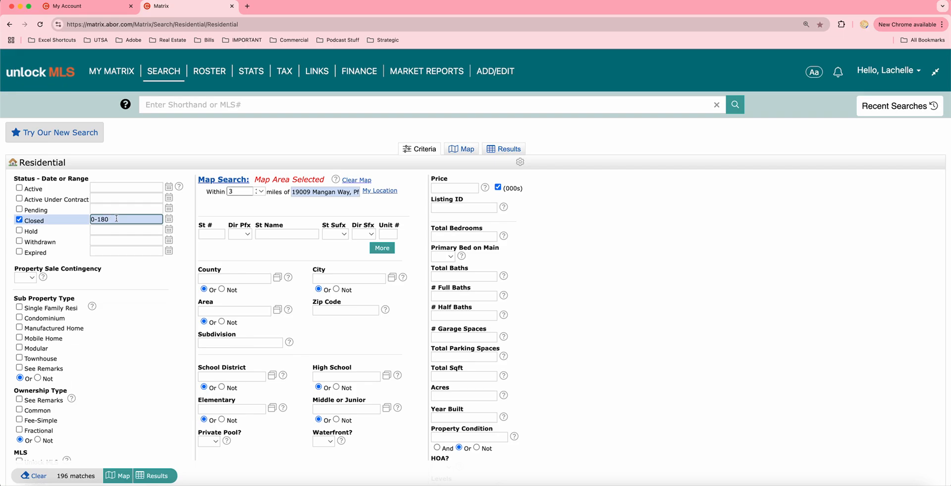
{"action": "left_click", "coordinate": [19, 307]}
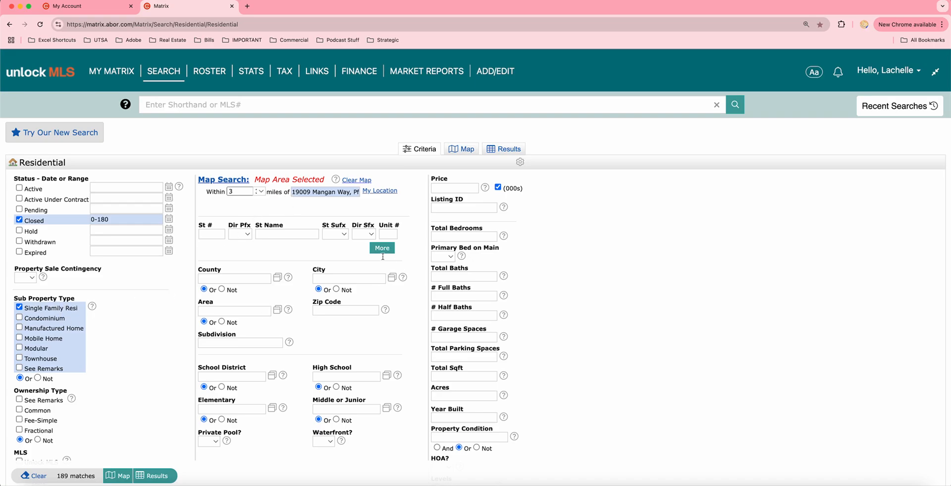
{"action": "left_click", "coordinate": [247, 6]}
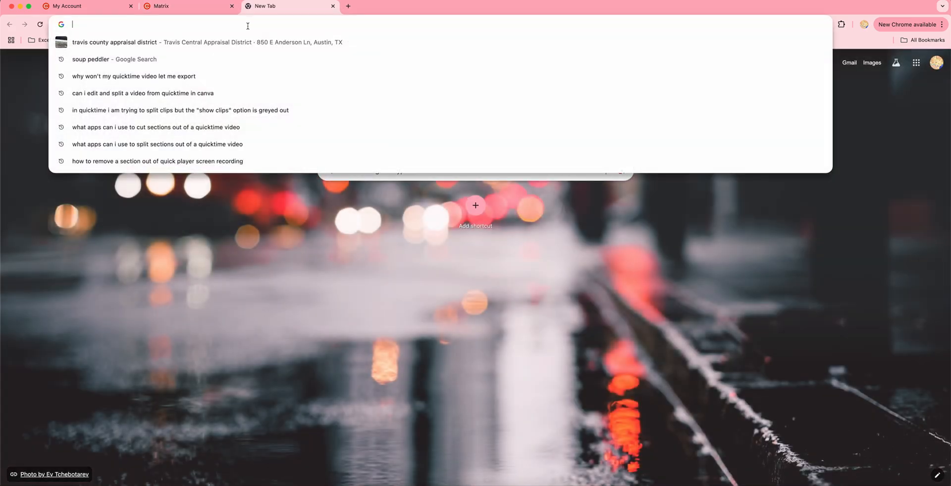
{"action": "type", "text": "19009"}
{"action": "key", "text": "Return"}
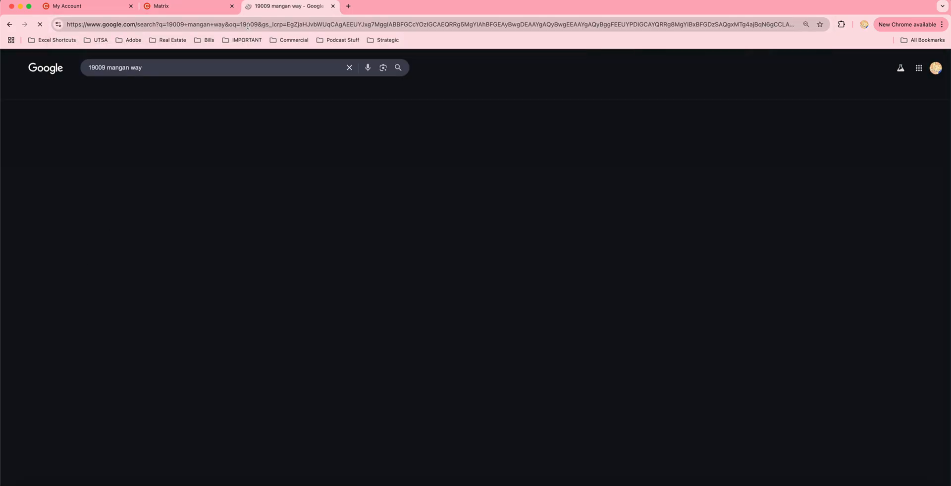
{"action": "left_click", "coordinate": [141, 366]}
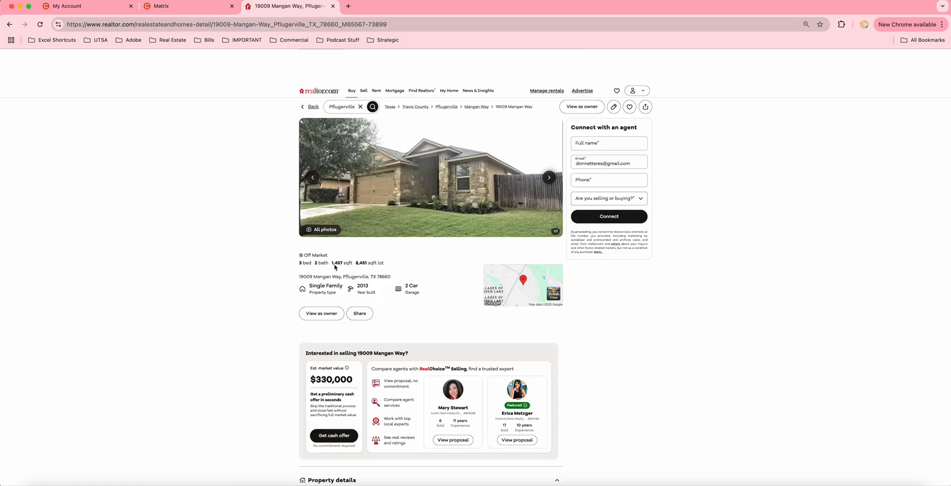
{"action": "left_click", "coordinate": [166, 7]}
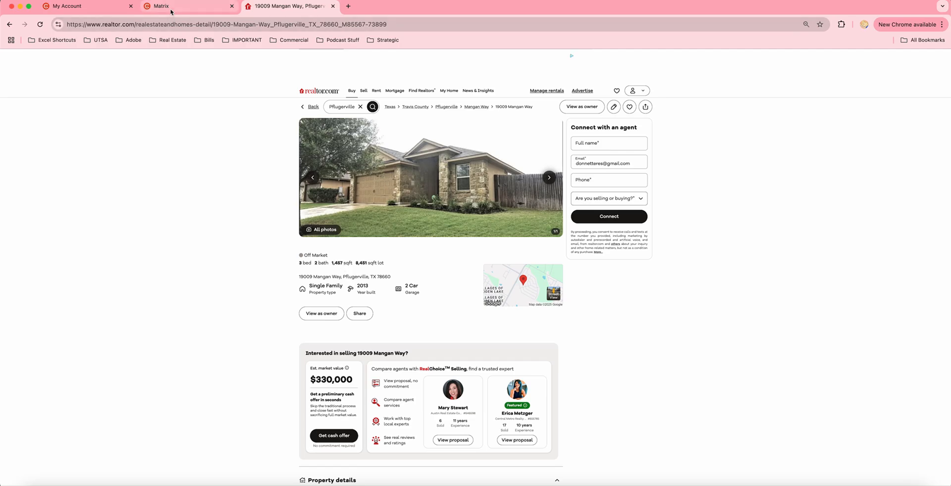
Set bedrooms 3-4, bathrooms 2-3 and garage spaces 2-3
{"action": "left_click", "coordinate": [460, 237]}
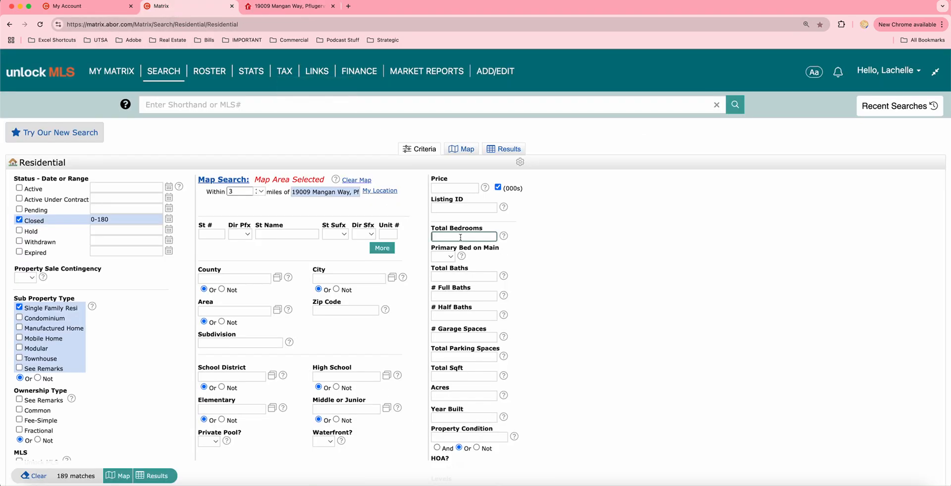
{"action": "type", "text": "3-4"}
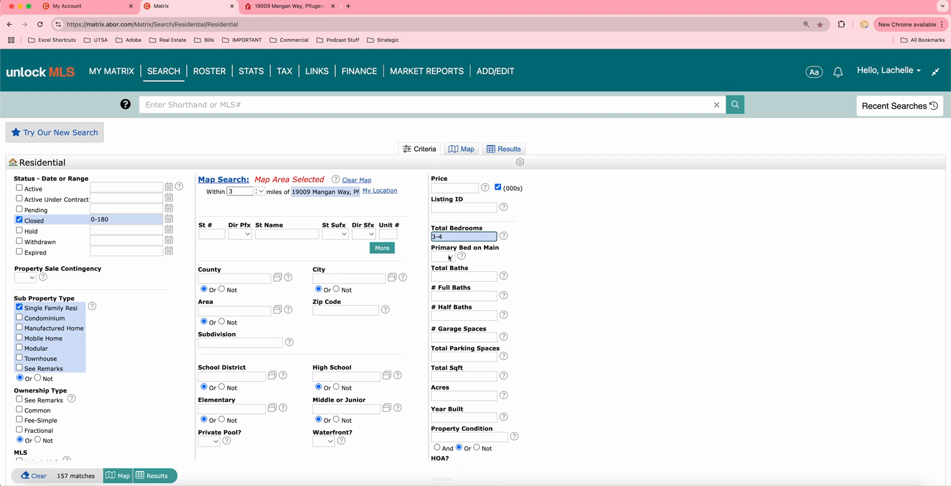
{"action": "left_click", "coordinate": [449, 278]}
{"action": "type", "text": "2"}
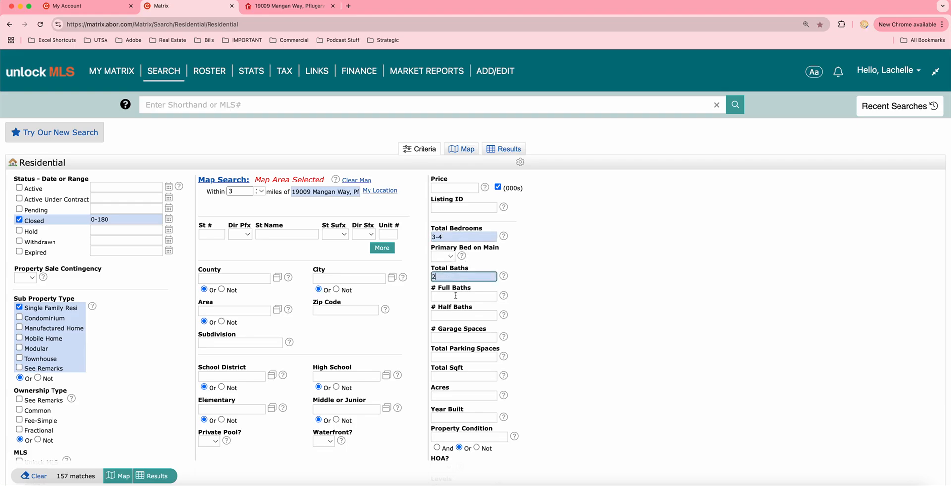
{"action": "left_click", "coordinate": [450, 337]}
{"action": "type", "text": "2"}
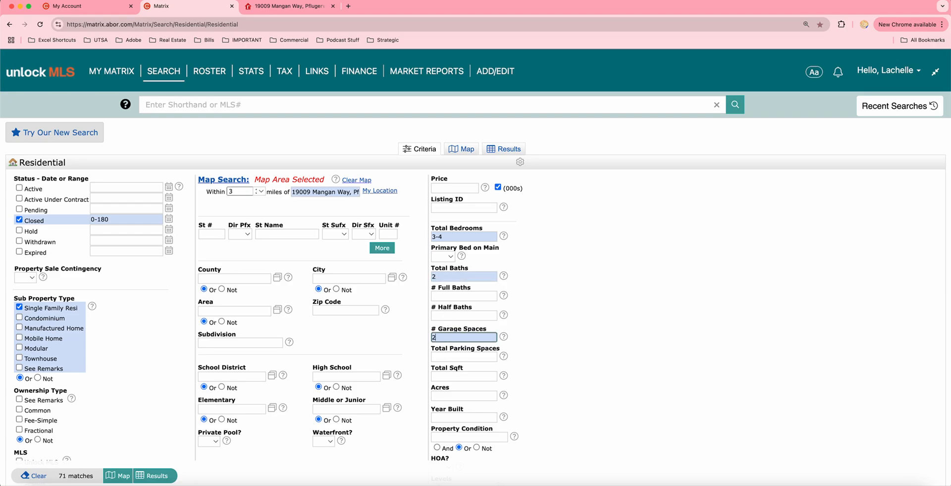
{"action": "type", "text": "-3"}
{"action": "left_click", "coordinate": [454, 279]}
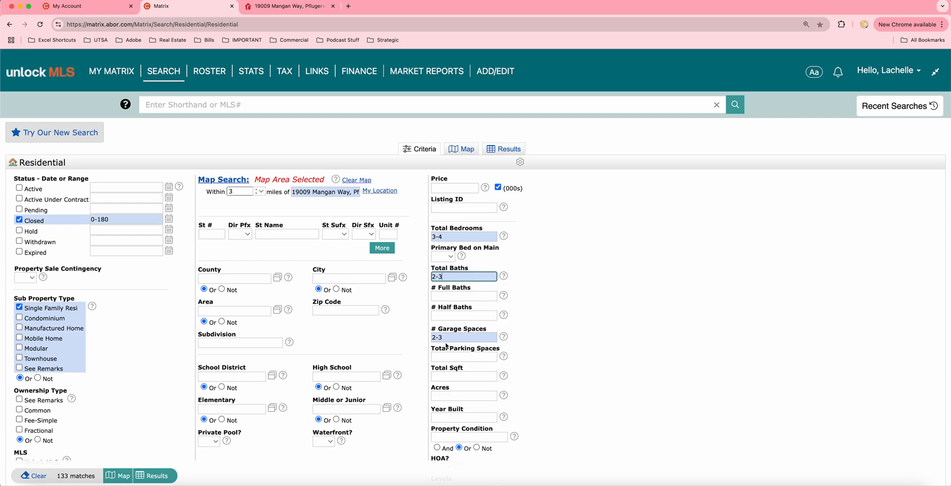
Set square footage 1250-1650, year built 2010-2016, and one-level homes only
{"action": "left_click", "coordinate": [447, 377]}
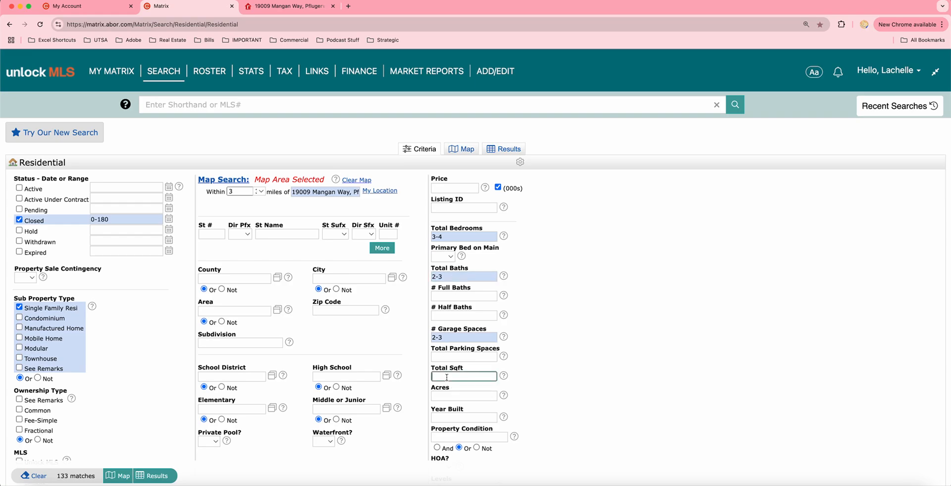
{"action": "type", "text": "1250-1650"}
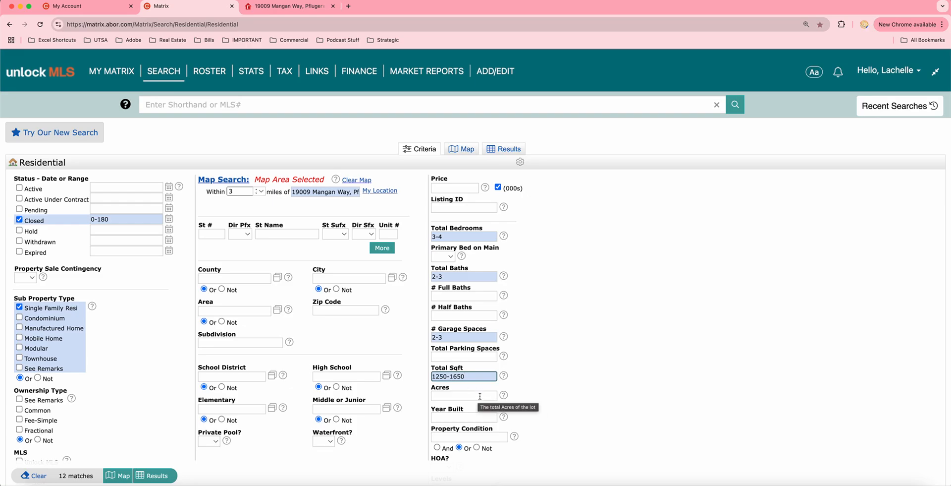
{"action": "left_click", "coordinate": [459, 416]}
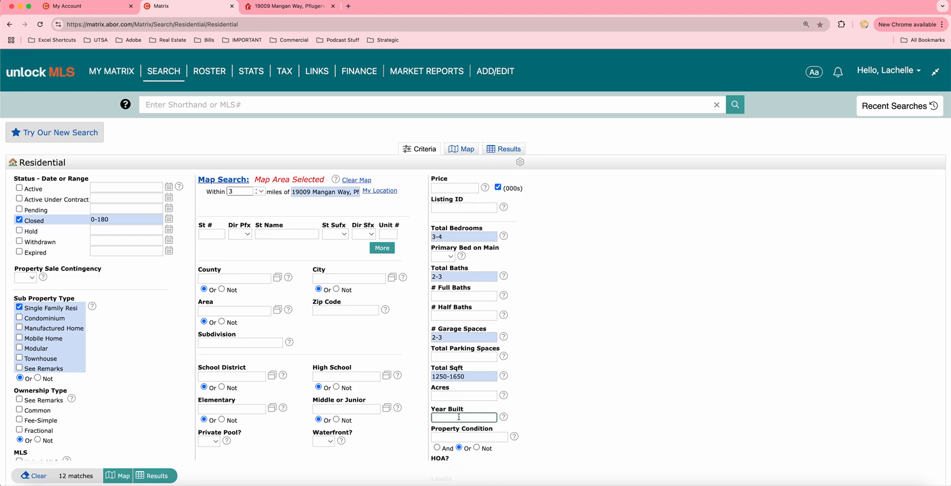
{"action": "type", "text": "201"}
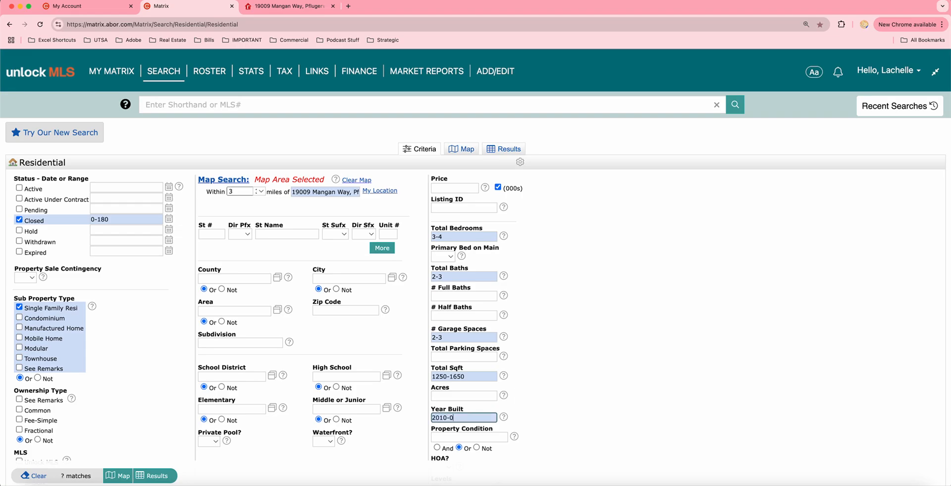
{"action": "type", "text": "0-2016"}
{"action": "scroll", "coordinate": [177, 429], "scroll_direction": "down", "scroll_amount": 3}
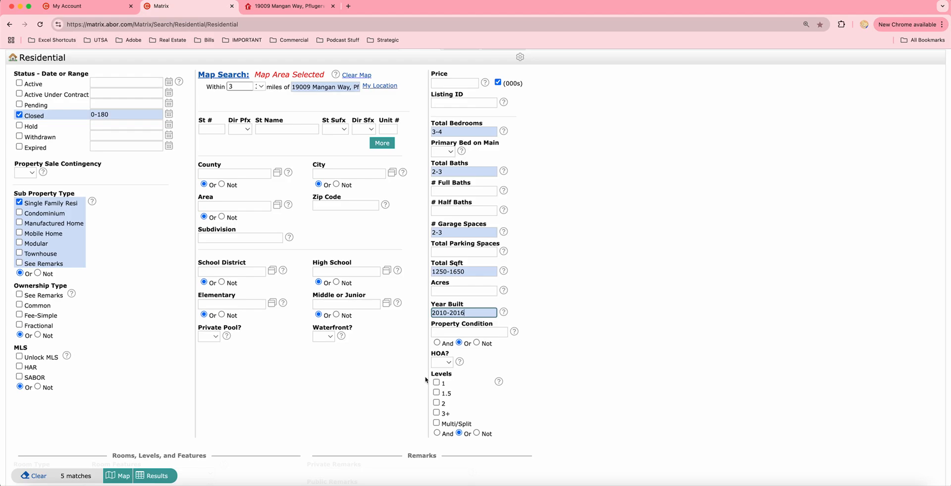
{"action": "left_click", "coordinate": [434, 383]}
{"action": "scroll", "coordinate": [298, 384], "scroll_direction": "up", "scroll_amount": 3}
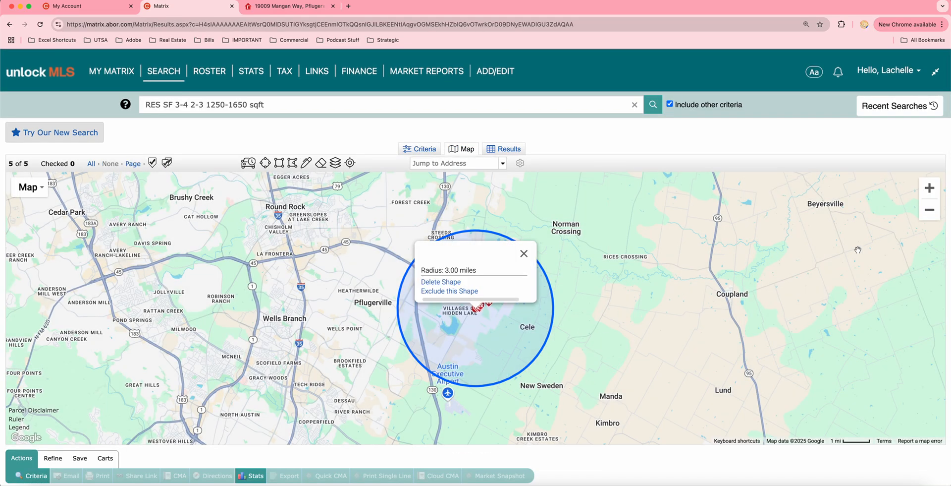
Draw a polygon search area around the Villages of Hidden Lake neighbourhood
{"action": "left_click", "coordinate": [930, 188]}
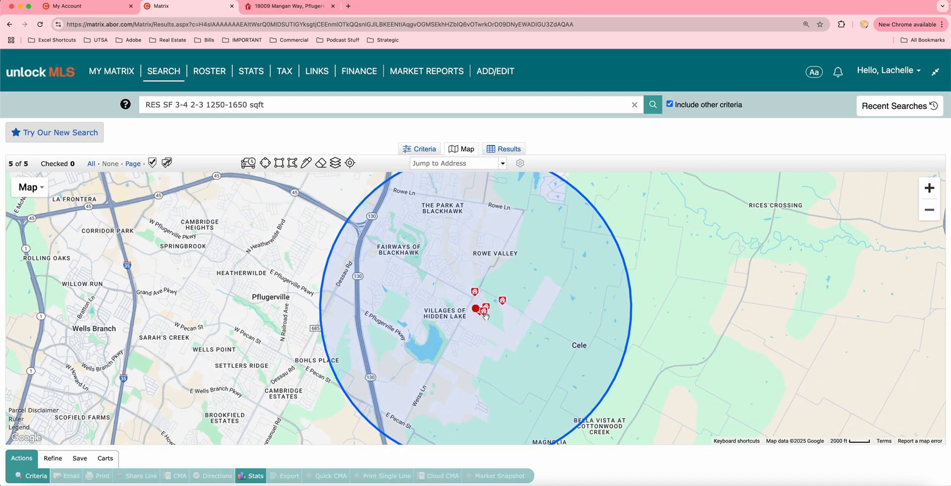
{"action": "mouse_move", "coordinate": [546, 292]}
{"action": "left_mouse_down"}
{"action": "mouse_move", "coordinate": [541, 335]}
{"action": "mouse_move", "coordinate": [532, 286]}
{"action": "left_mouse_up"}
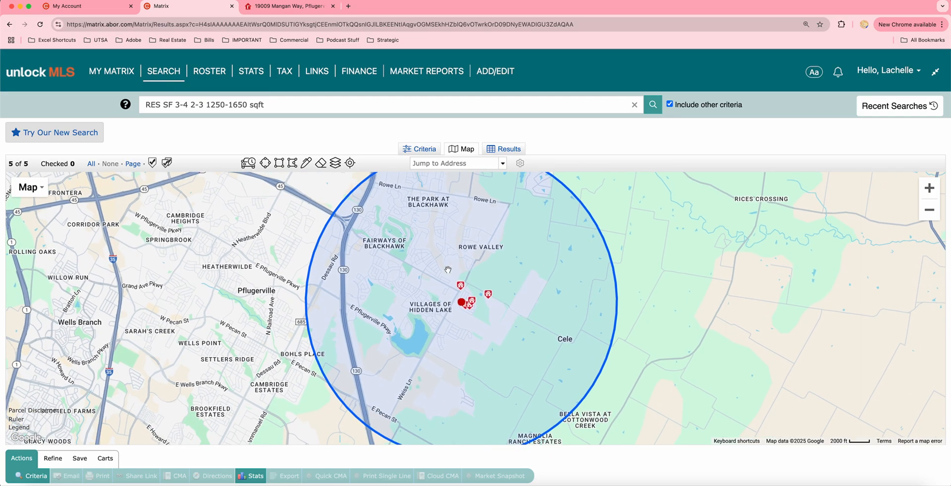
{"action": "left_click", "coordinate": [292, 162]}
{"action": "left_click", "coordinate": [372, 183]}
{"action": "left_click", "coordinate": [506, 203]}
{"action": "left_click", "coordinate": [513, 306]}
{"action": "left_click", "coordinate": [490, 372]}
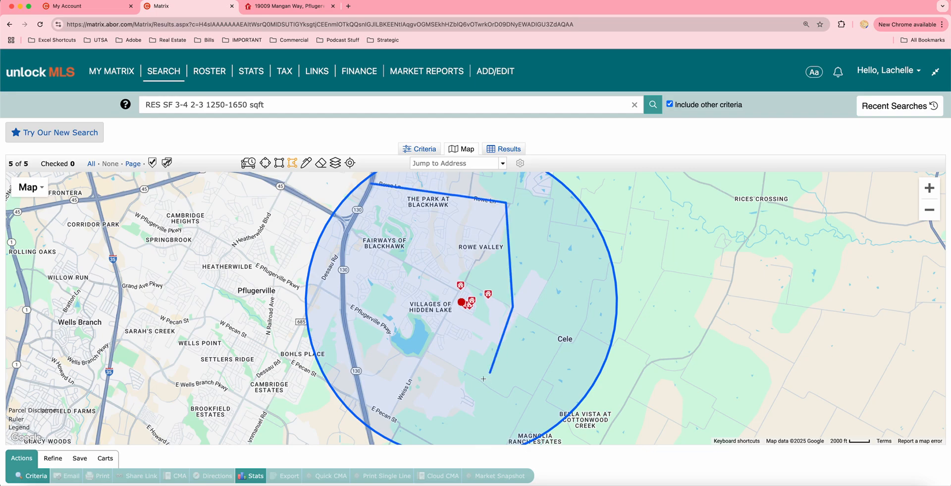
{"action": "left_click", "coordinate": [389, 438]}
{"action": "left_click", "coordinate": [345, 296]}
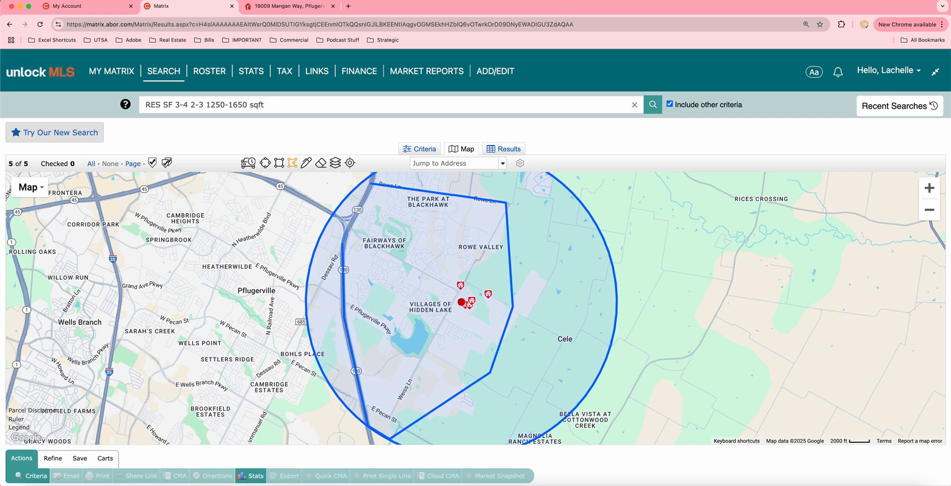
{"action": "left_click", "coordinate": [373, 185]}
{"action": "left_click", "coordinate": [372, 184]}
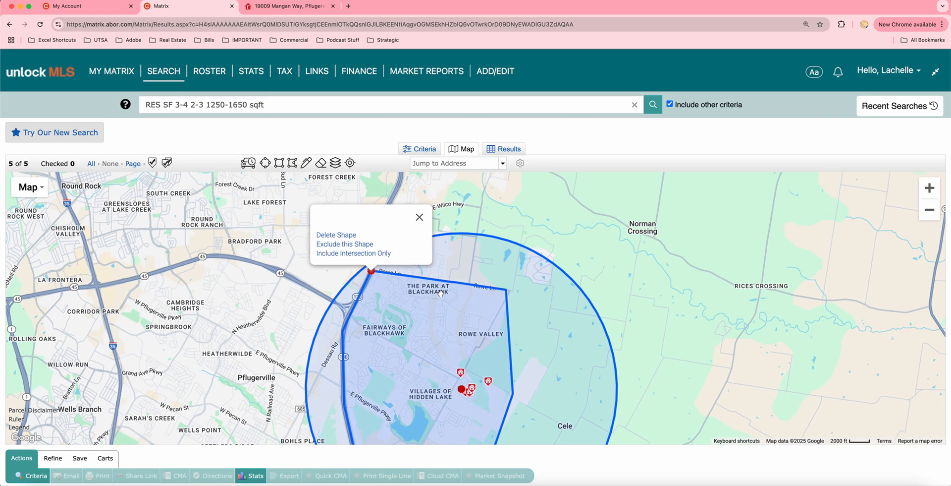
Delete the 3-mile radius circle and show the 5 matches as a results table
{"action": "left_click", "coordinate": [466, 395]}
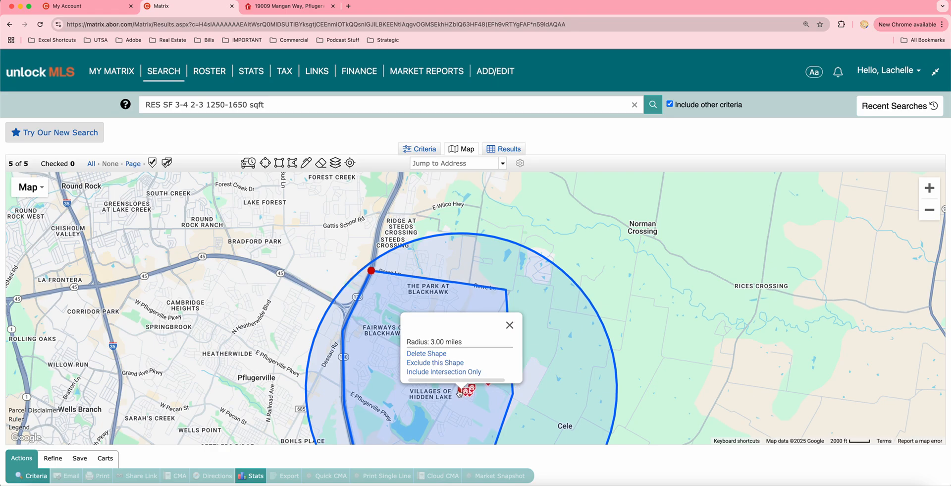
{"action": "left_click", "coordinate": [434, 355]}
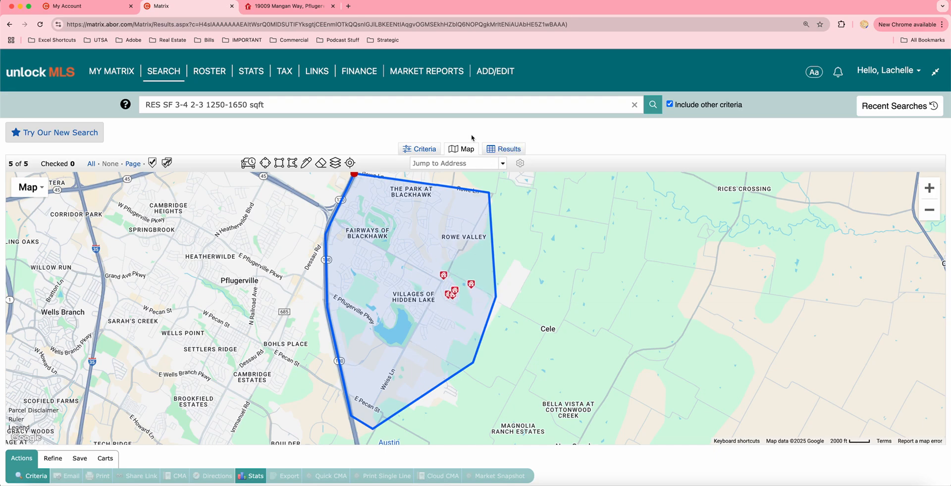
{"action": "left_click", "coordinate": [505, 150]}
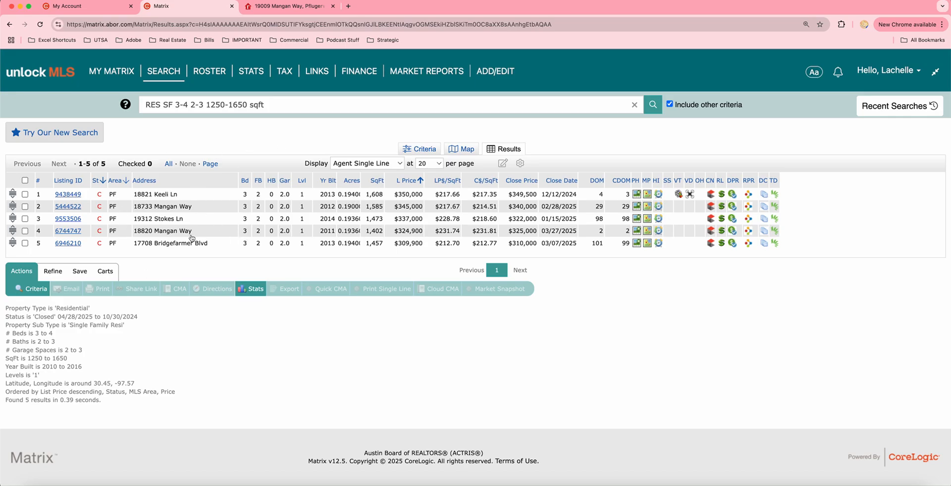
{"action": "left_click", "coordinate": [63, 194]}
{"action": "left_click", "coordinate": [167, 302]}
{"action": "left_click", "coordinate": [167, 302]}
{"action": "left_click", "coordinate": [166, 302]}
{"action": "left_click", "coordinate": [167, 302]}
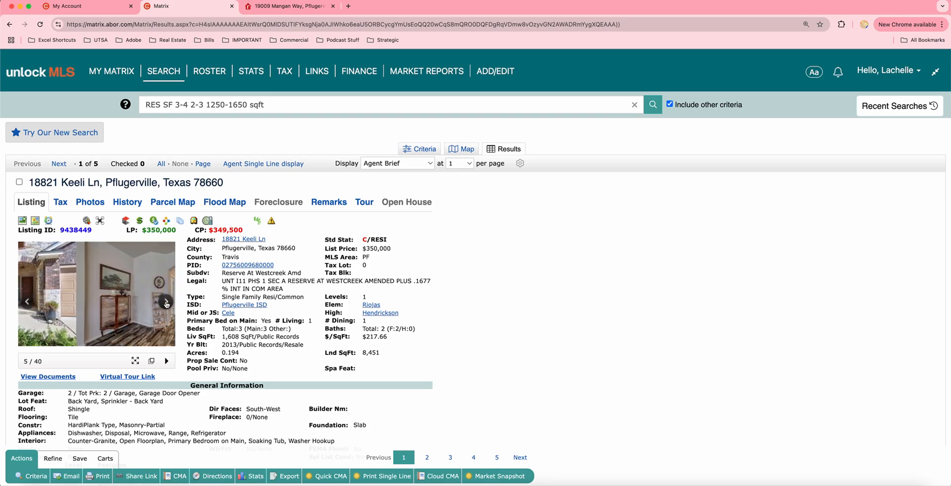
{"action": "left_click", "coordinate": [166, 302]}
{"action": "left_click", "coordinate": [166, 303]}
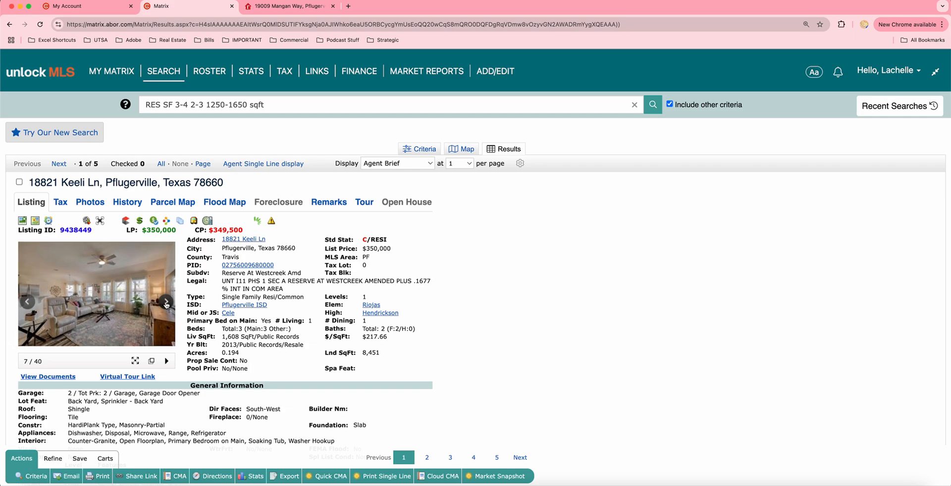
{"action": "left_click", "coordinate": [166, 303]}
{"action": "left_click", "coordinate": [59, 163]}
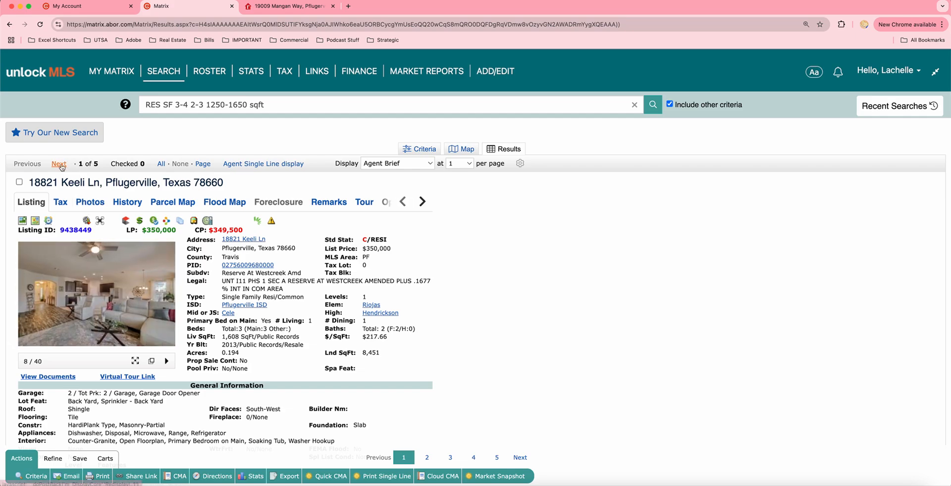
{"action": "left_click", "coordinate": [166, 303]}
{"action": "left_click", "coordinate": [166, 303]}
{"action": "left_click", "coordinate": [165, 303]}
{"action": "left_click", "coordinate": [166, 303]}
{"action": "left_click", "coordinate": [166, 303]}
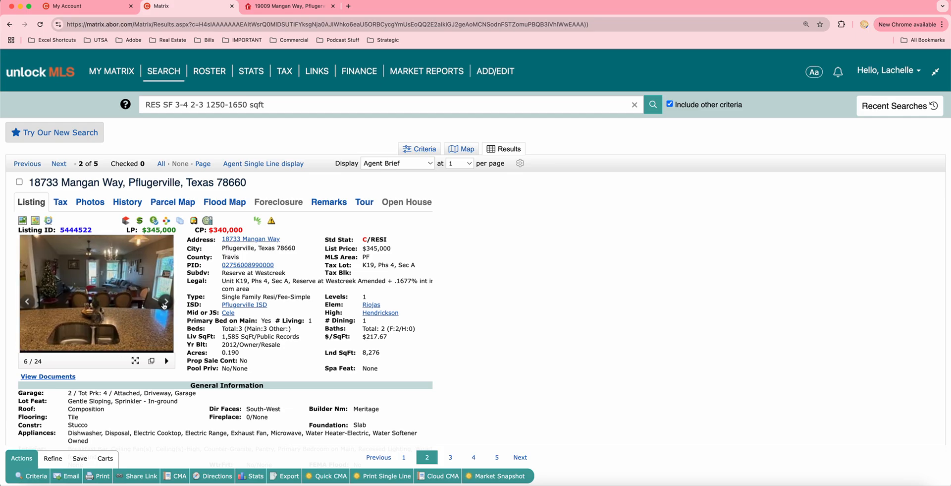
{"action": "left_click", "coordinate": [165, 304]}
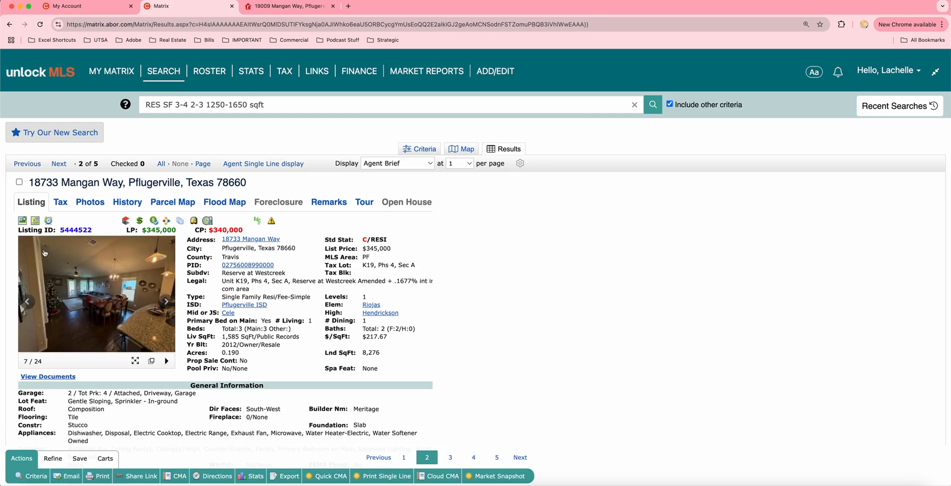
{"action": "left_click", "coordinate": [58, 163]}
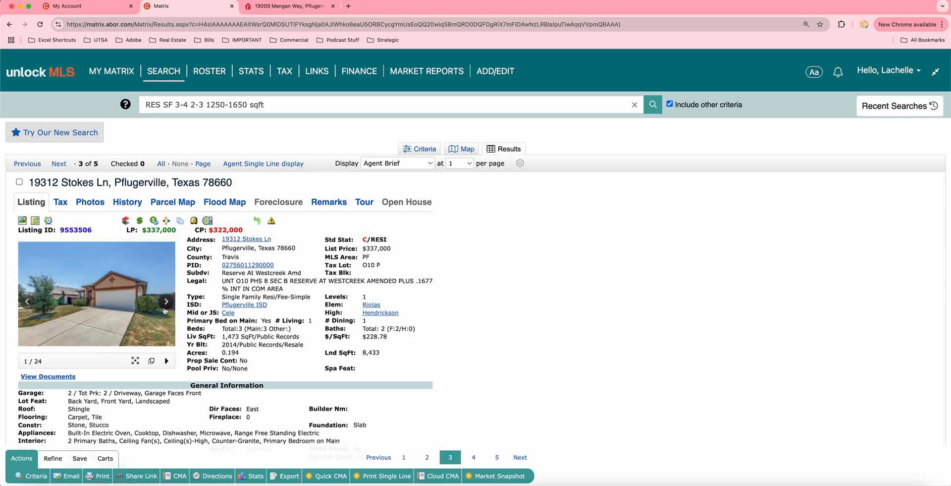
{"action": "left_click", "coordinate": [168, 304]}
{"action": "left_click", "coordinate": [168, 304]}
{"action": "left_click", "coordinate": [169, 304]}
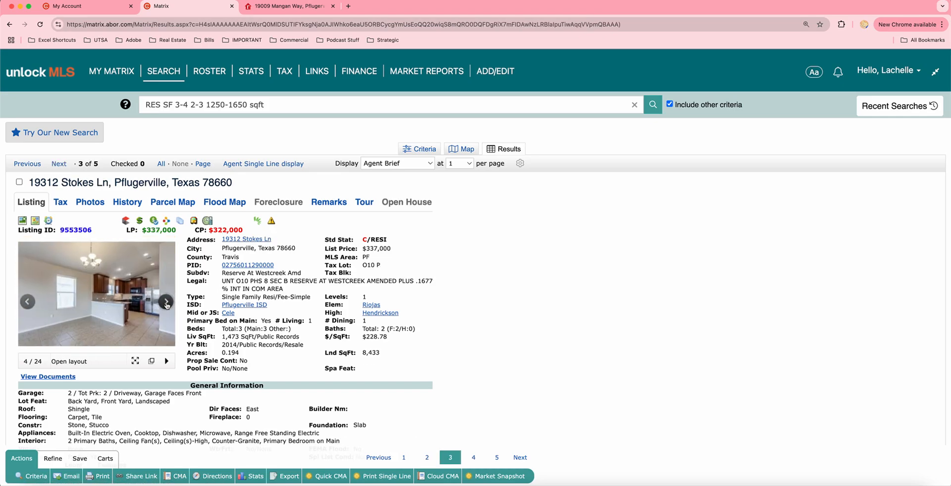
{"action": "left_click", "coordinate": [169, 304]}
{"action": "left_click", "coordinate": [58, 164]}
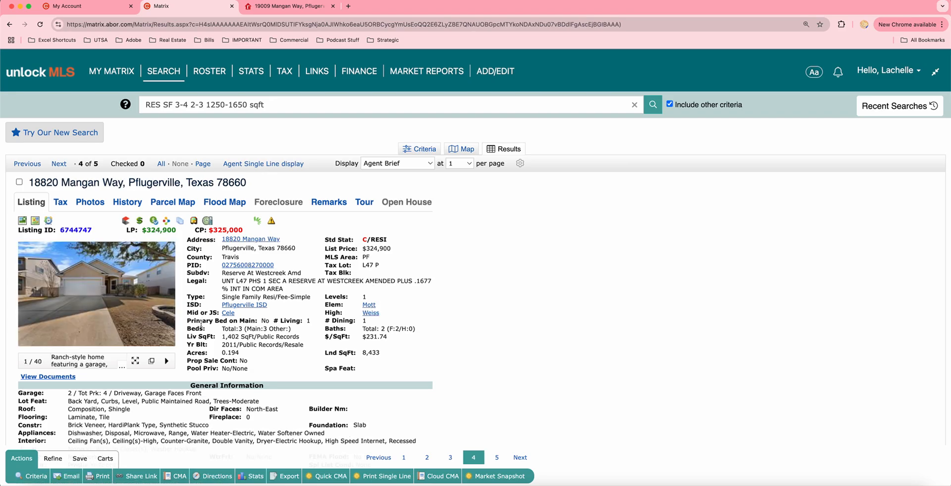
{"action": "left_click", "coordinate": [264, 164]}
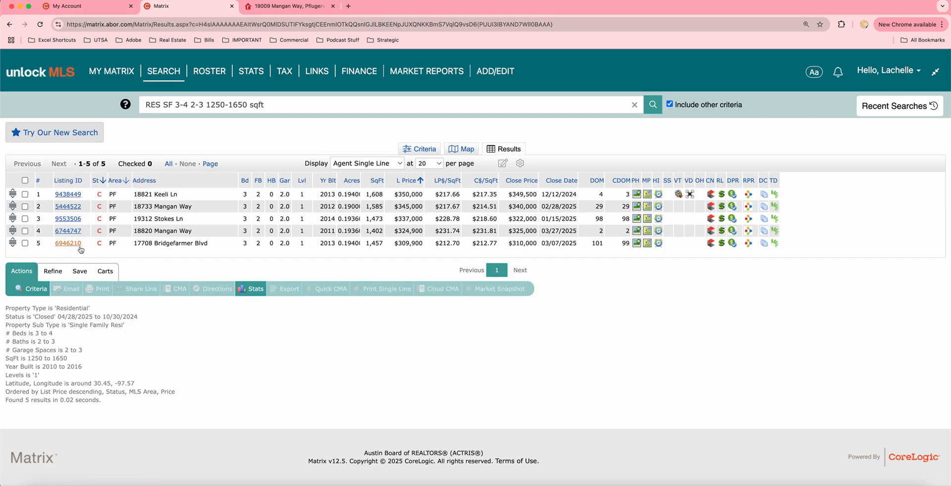
Launch RPR from the MLS tools on the Unlock MLS home page
{"action": "left_click", "coordinate": [68, 9]}
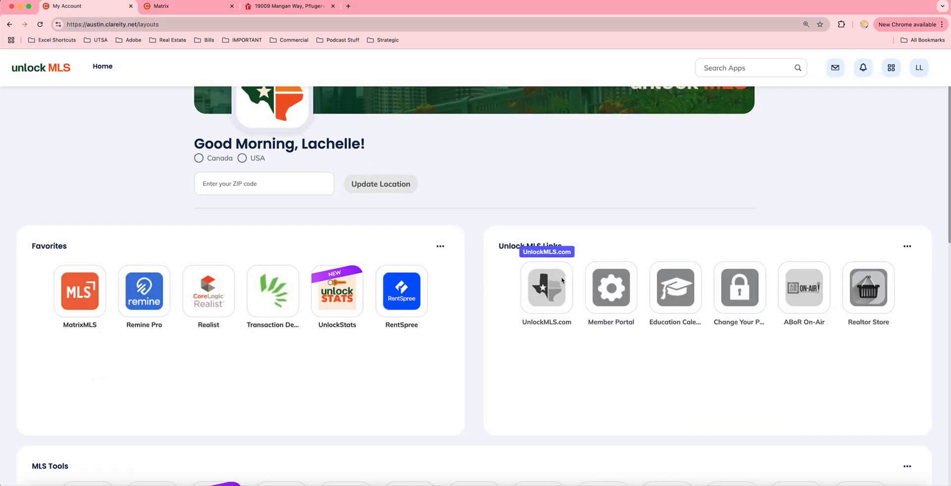
{"action": "scroll", "coordinate": [732, 357], "scroll_direction": "down", "scroll_amount": 6}
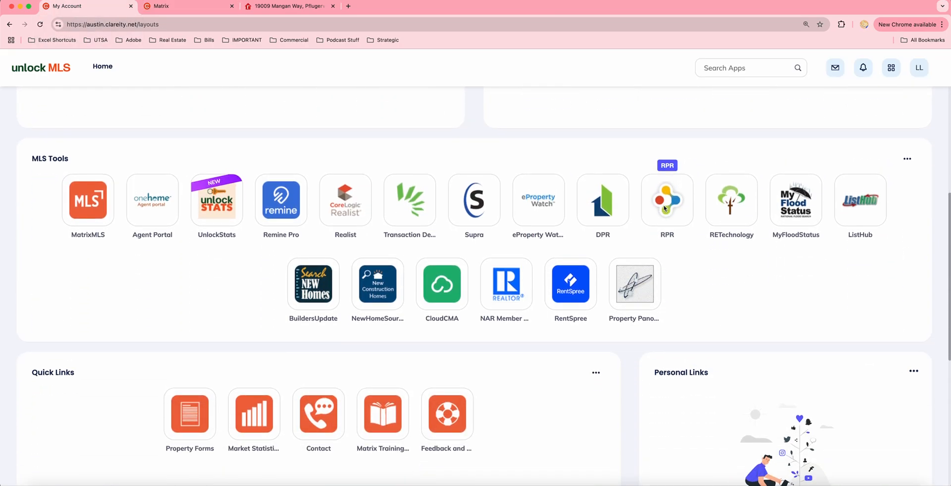
{"action": "left_click", "coordinate": [663, 218]}
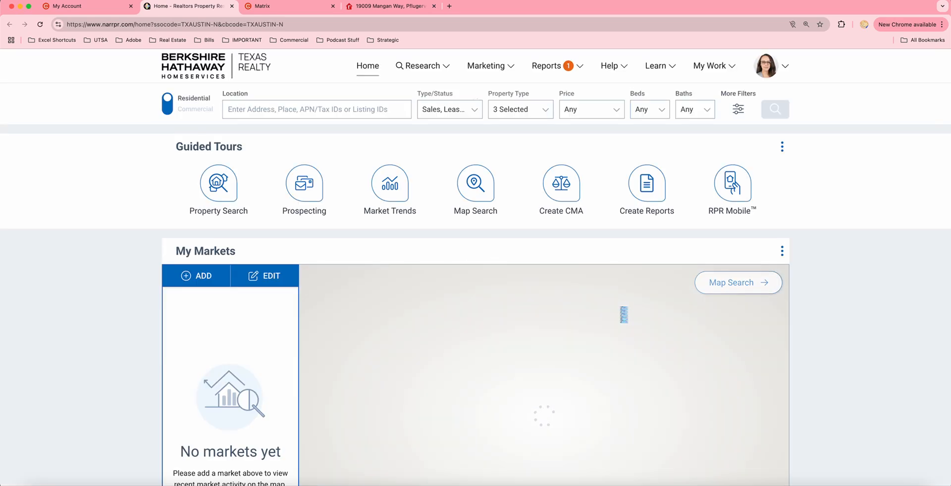
{"action": "left_click", "coordinate": [279, 109]}
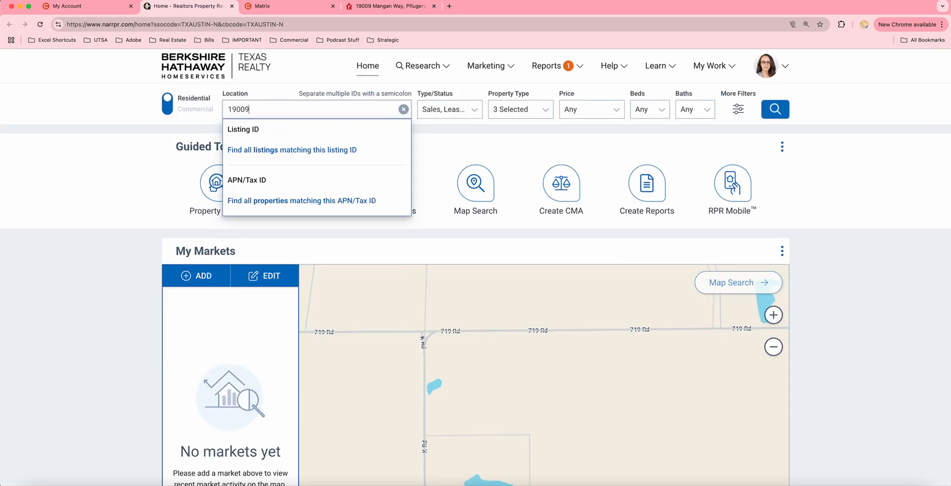
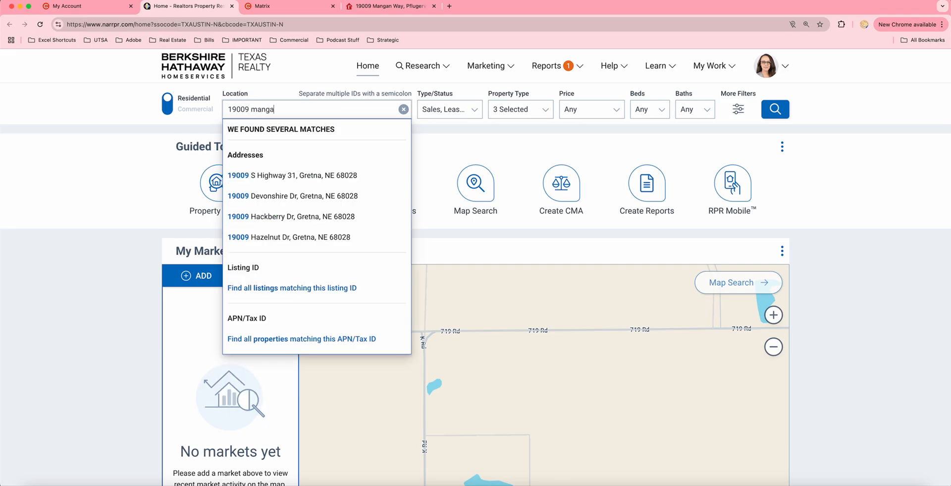
{"action": "left_click", "coordinate": [277, 176]}
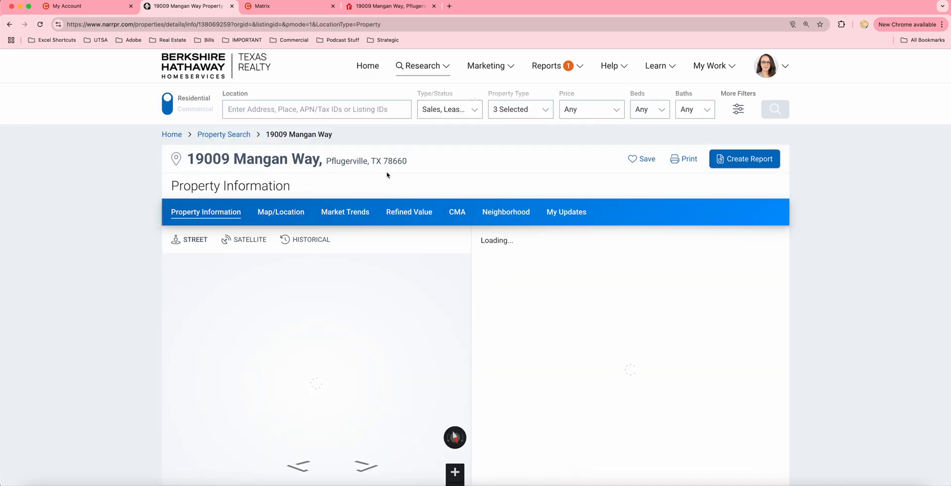
{"action": "scroll", "coordinate": [753, 222], "scroll_direction": "down", "scroll_amount": 6}
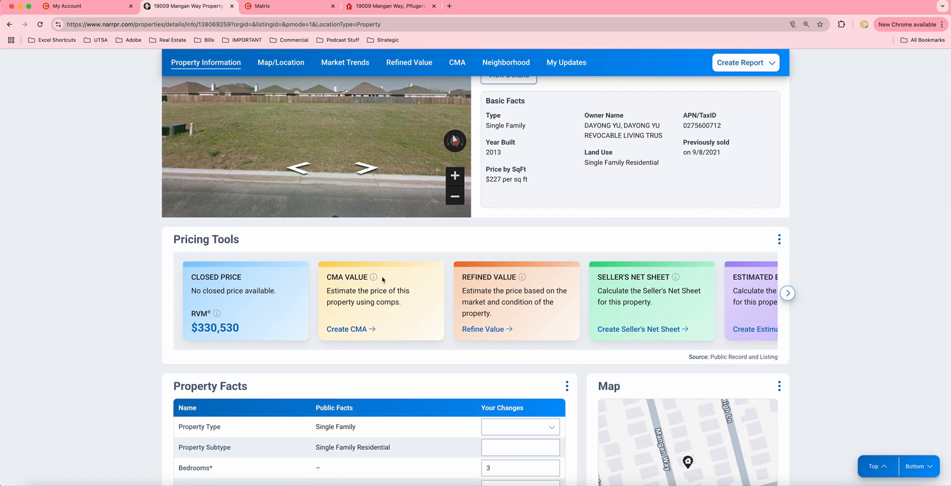
{"action": "left_click", "coordinate": [353, 329]}
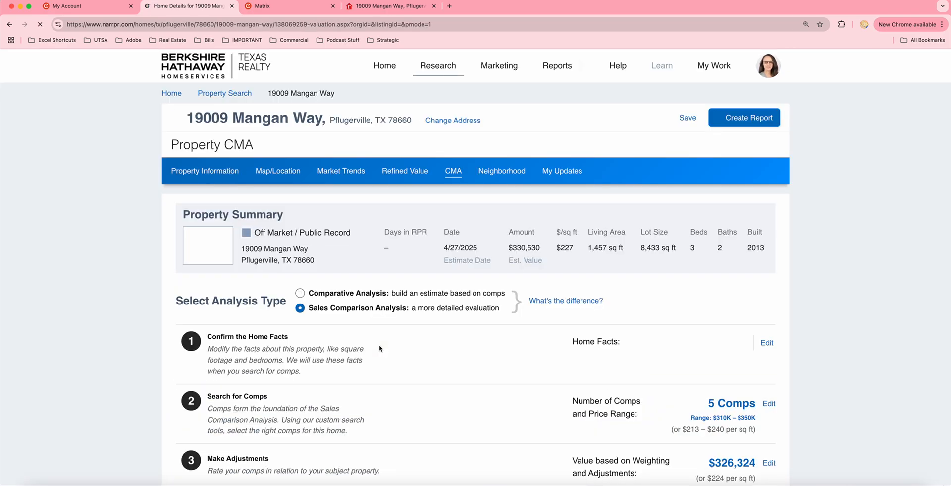
Review the $326,324 Sales Comparison result (range $310K–$338K) and open the home facts
{"action": "scroll", "coordinate": [335, 345], "scroll_direction": "down", "scroll_amount": 2}
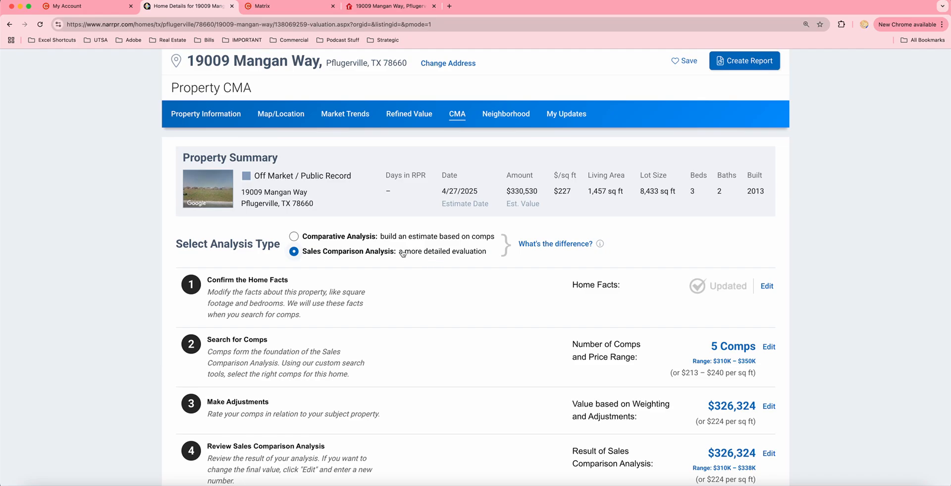
{"action": "scroll", "coordinate": [438, 327], "scroll_direction": "down", "scroll_amount": 3}
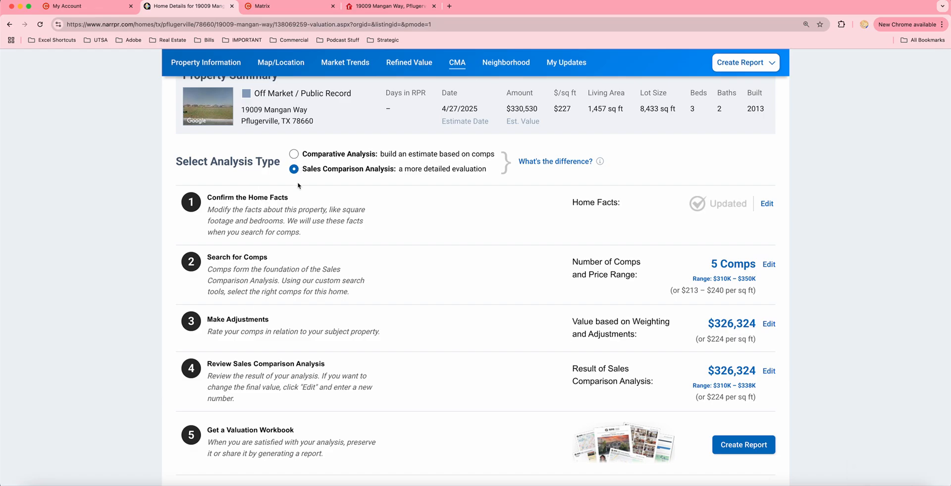
{"action": "scroll", "coordinate": [317, 284], "scroll_direction": "down", "scroll_amount": 1}
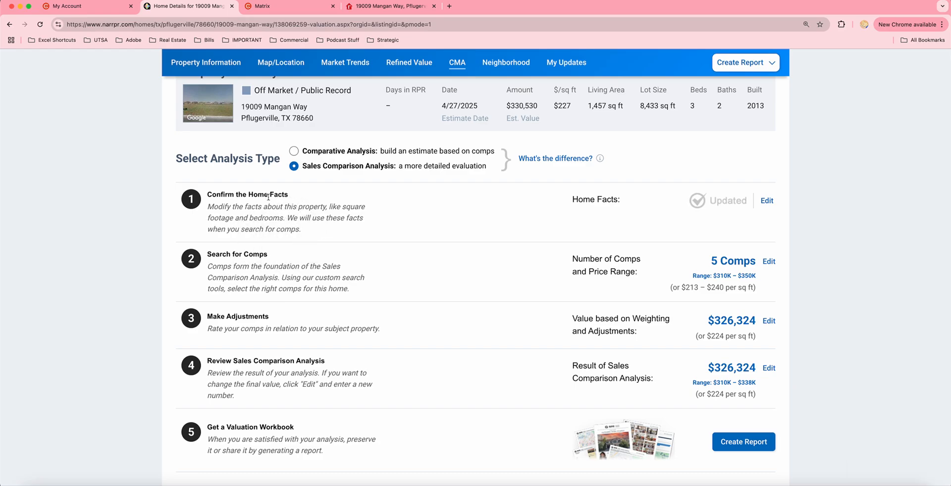
{"action": "left_click", "coordinate": [767, 200]}
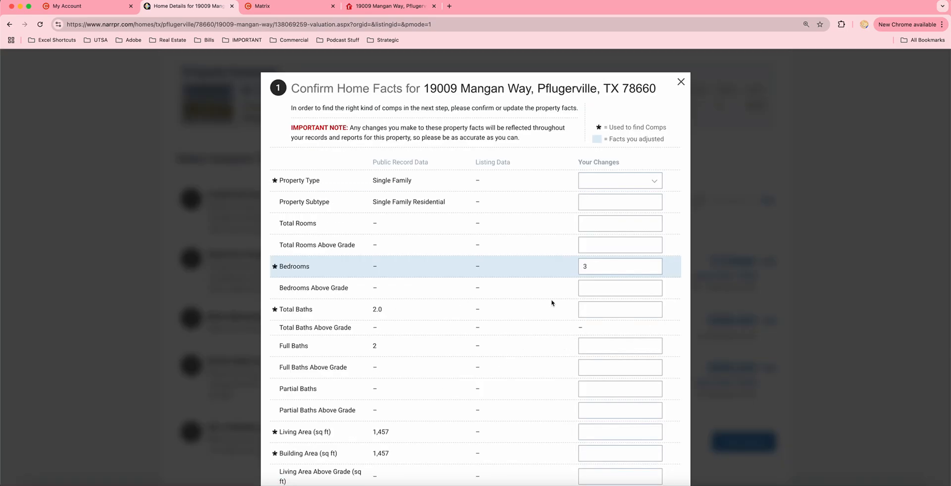
{"action": "left_click_drag", "start_coordinate": [371, 165], "coordinate": [427, 165]}
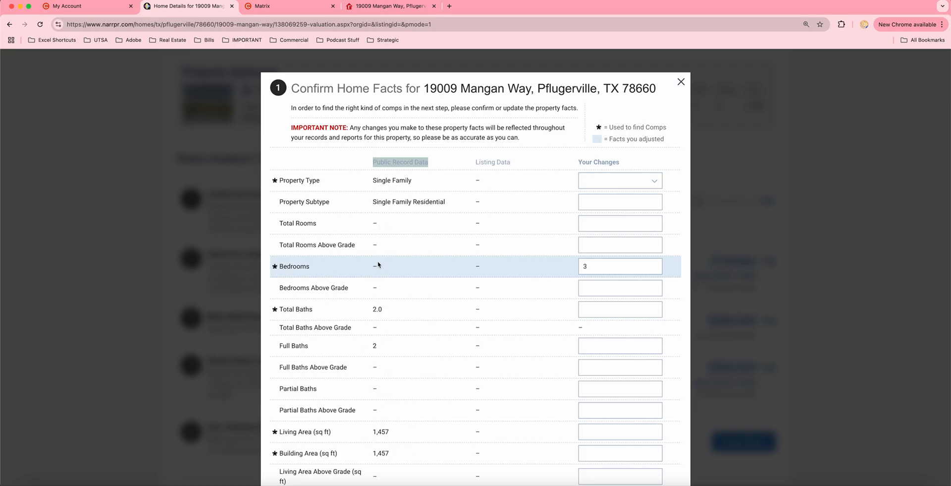
{"action": "double_click", "coordinate": [587, 268]}
{"action": "scroll", "coordinate": [397, 319], "scroll_direction": "down", "scroll_amount": 7}
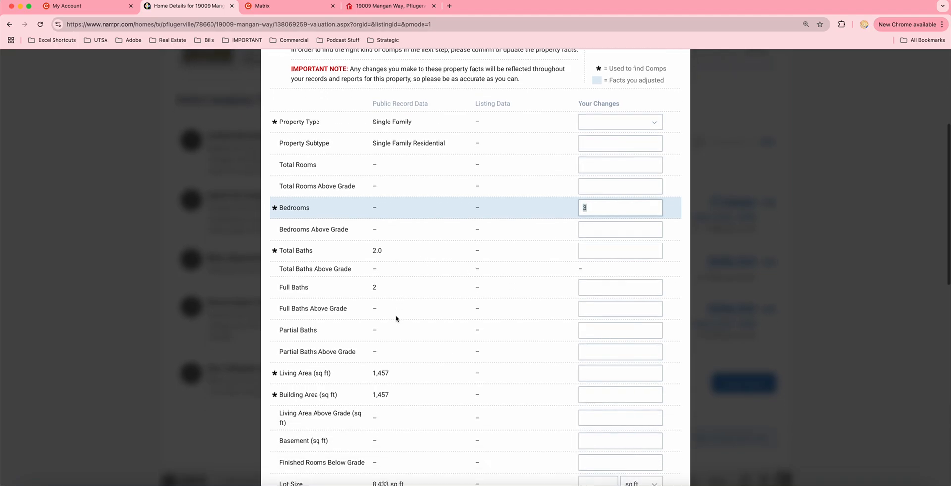
{"action": "scroll", "coordinate": [396, 318], "scroll_direction": "down", "scroll_amount": 6}
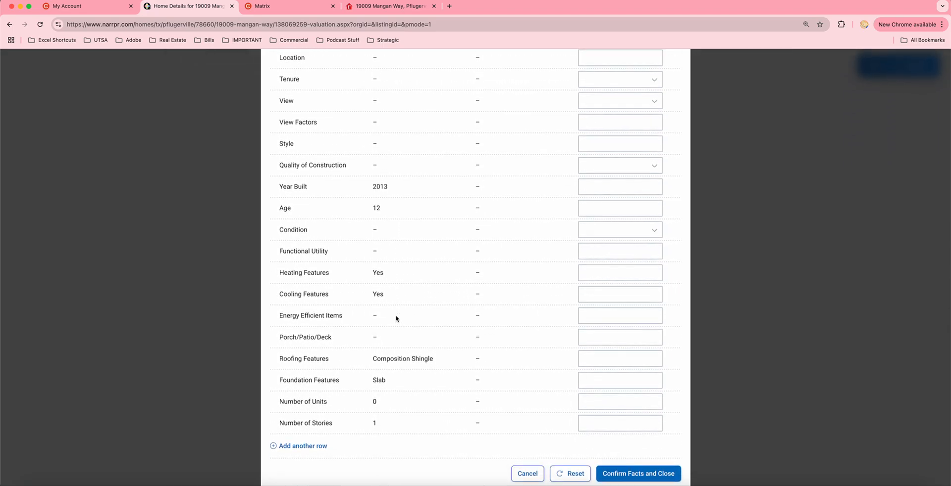
{"action": "left_click", "coordinate": [646, 476]}
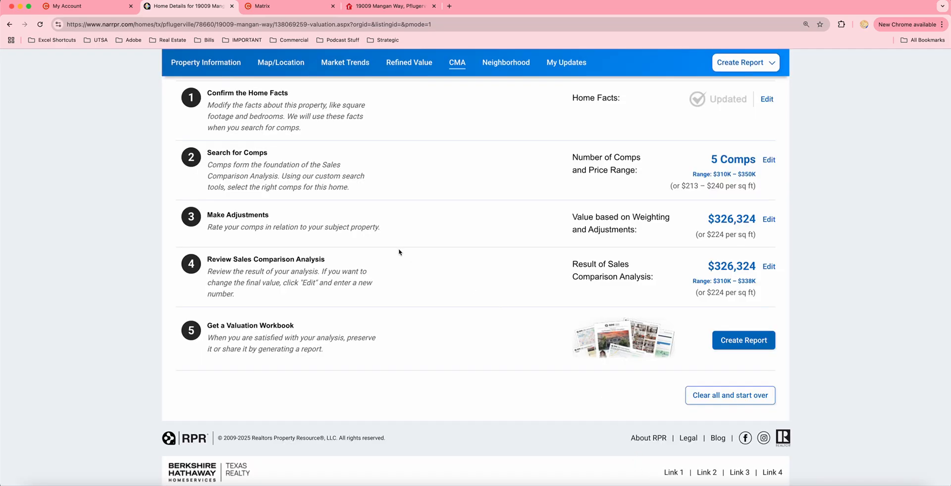
{"action": "left_click", "coordinate": [769, 160]}
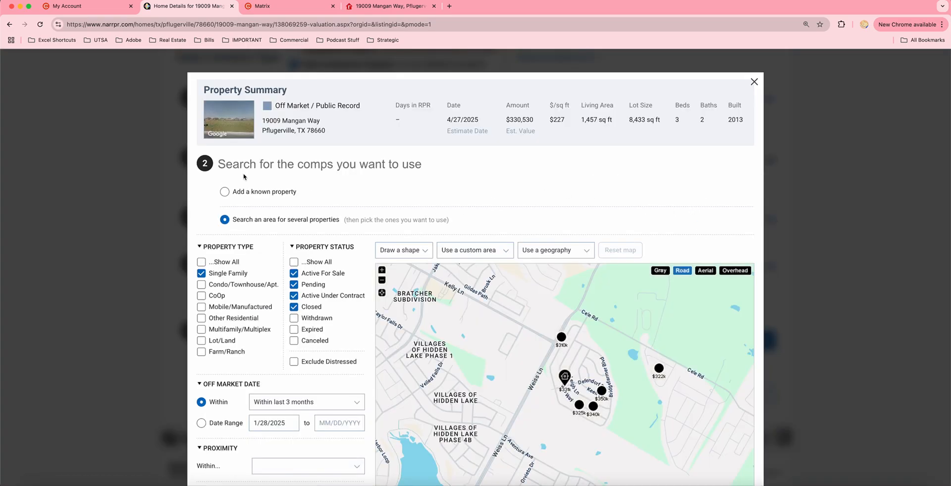
{"action": "left_click", "coordinate": [226, 192]}
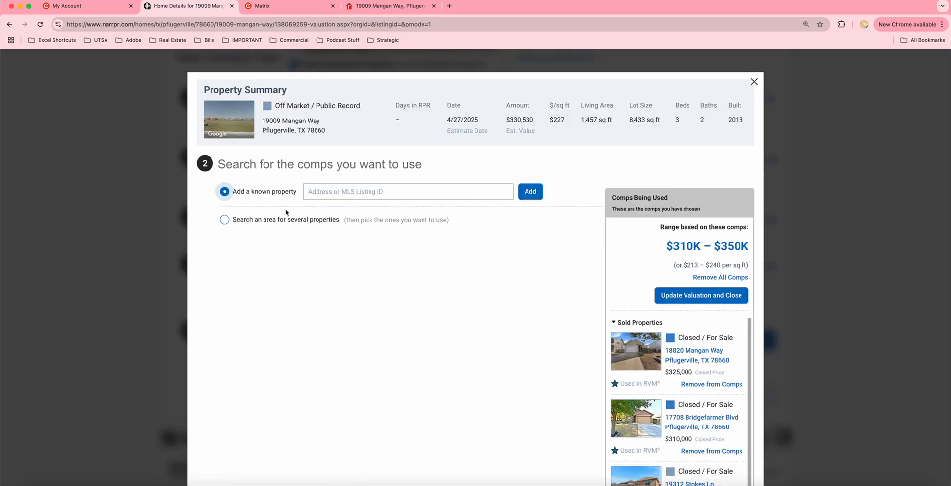
{"action": "left_click", "coordinate": [335, 192]}
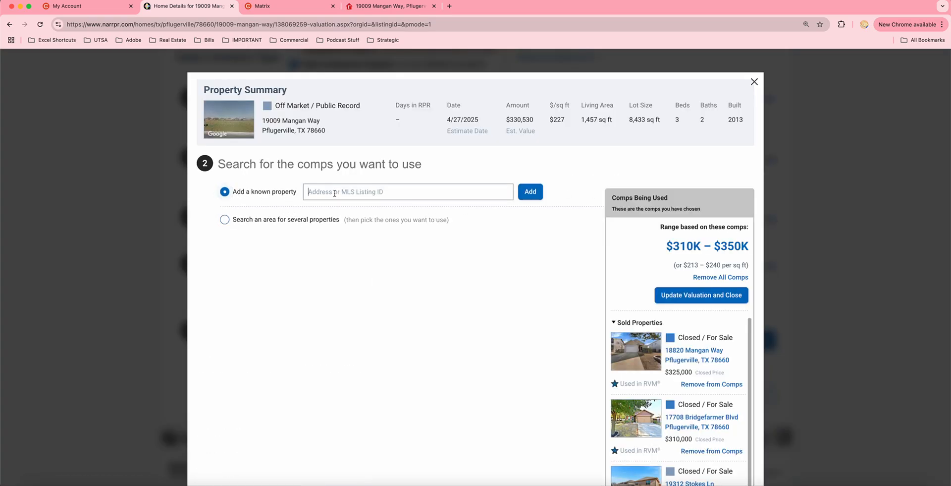
{"action": "left_click", "coordinate": [282, 8]}
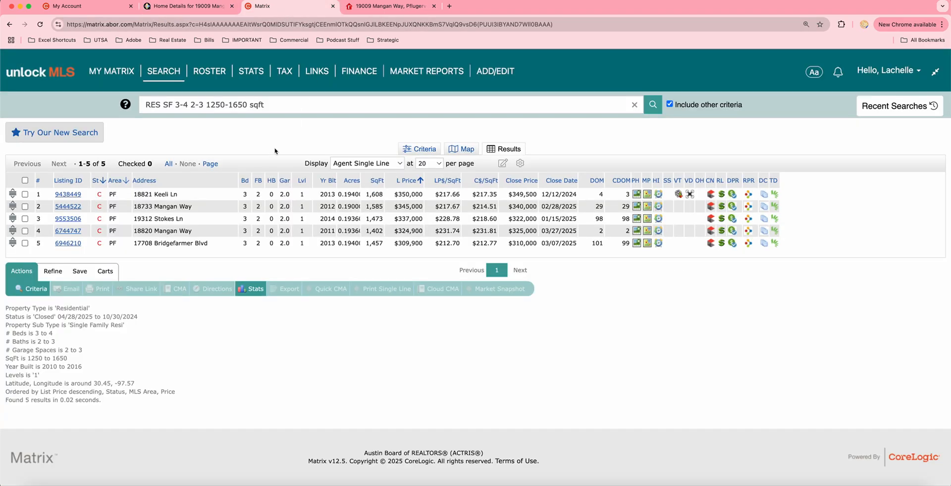
{"action": "left_click", "coordinate": [140, 195]}
{"action": "left_click_drag", "start_coordinate": [134, 194], "coordinate": [176, 198]}
{"action": "right_click", "coordinate": [174, 198]}
{"action": "left_click", "coordinate": [189, 216]}
{"action": "left_click", "coordinate": [189, 6]}
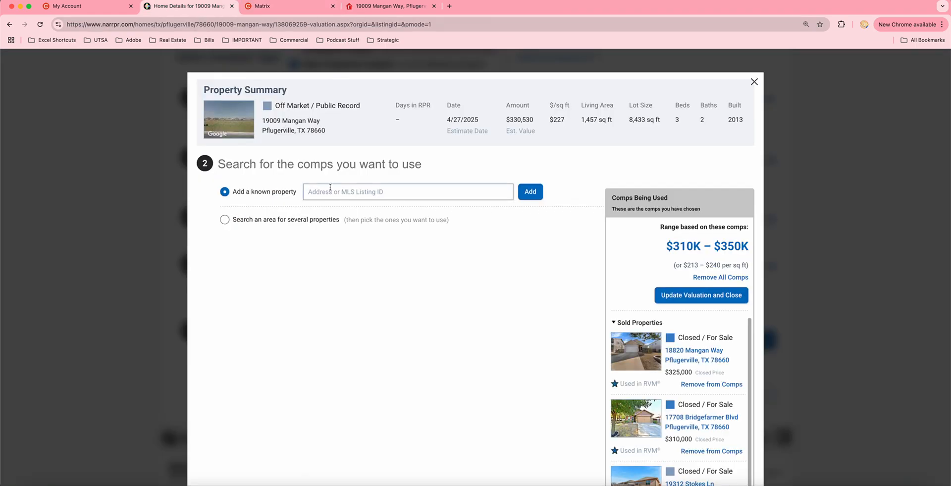
{"action": "right_click", "coordinate": [327, 193]}
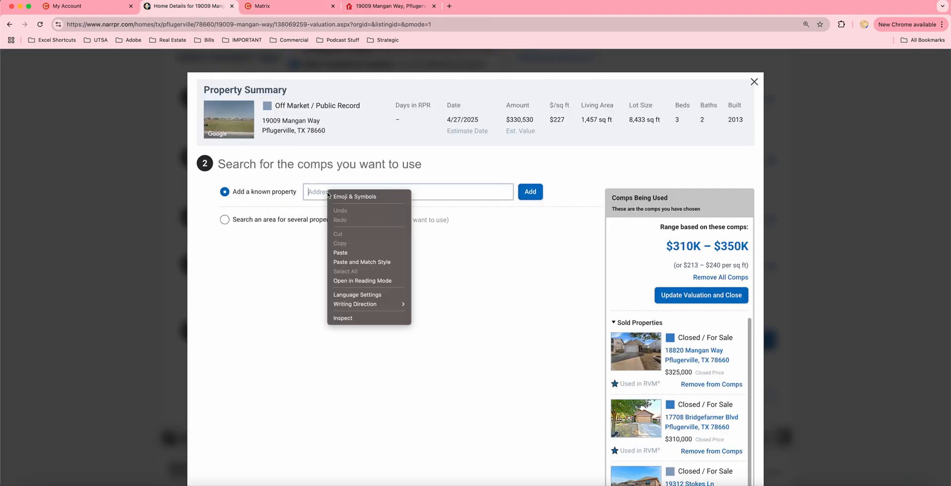
{"action": "left_click", "coordinate": [347, 252]}
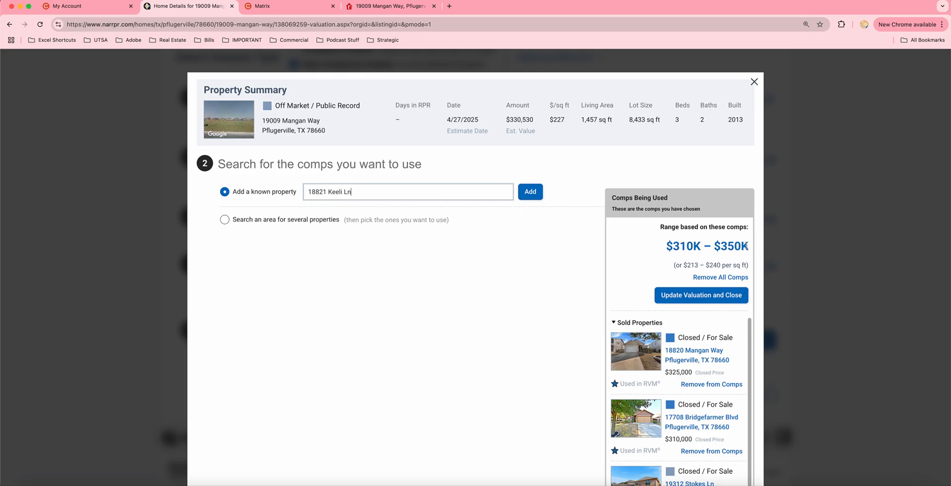
Update the valuation with the five comps and bring up the Rate your comps grid
{"action": "scroll", "coordinate": [659, 307], "scroll_direction": "down", "scroll_amount": 4}
{"action": "scroll", "coordinate": [659, 307], "scroll_direction": "down", "scroll_amount": 2}
{"action": "scroll", "coordinate": [676, 172], "scroll_direction": "up", "scroll_amount": 1}
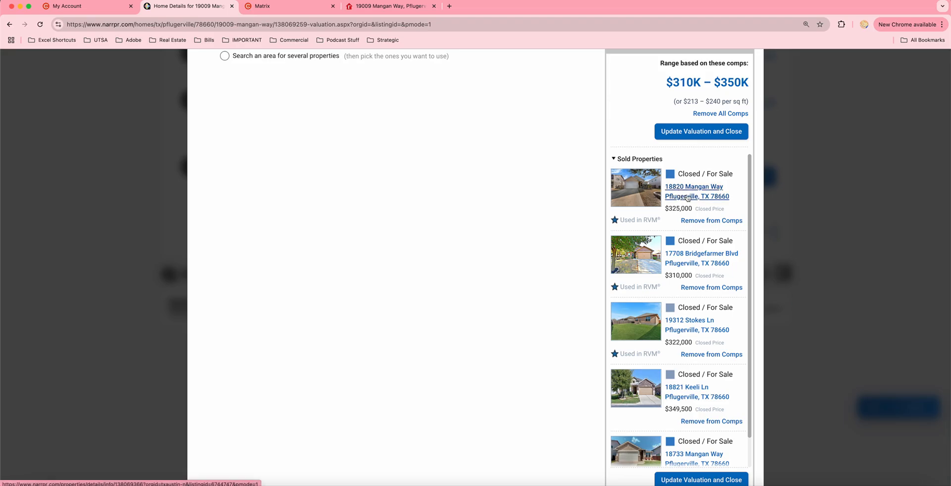
{"action": "scroll", "coordinate": [679, 307], "scroll_direction": "down", "scroll_amount": 3}
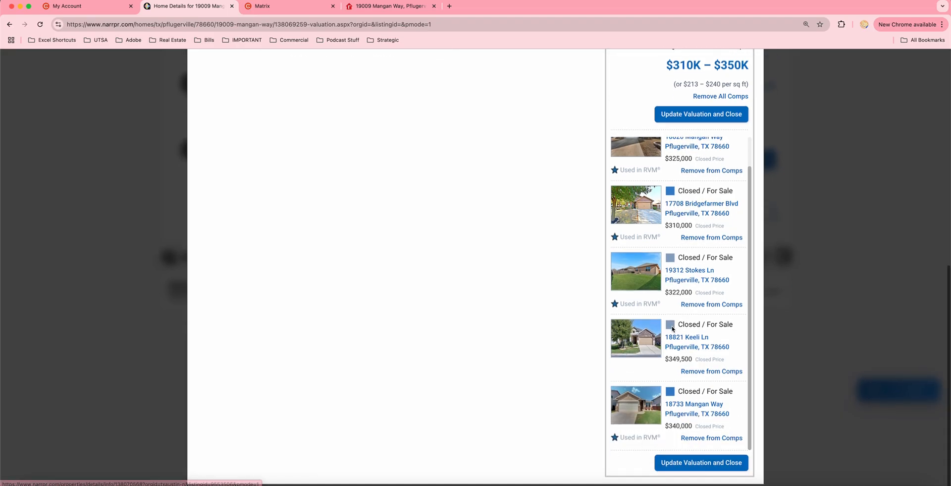
{"action": "left_click", "coordinate": [693, 468]}
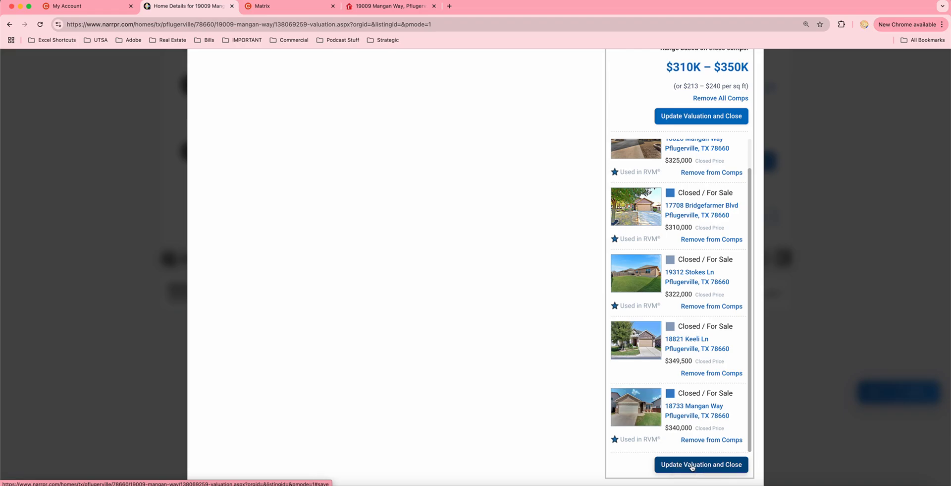
{"action": "left_click", "coordinate": [693, 467]}
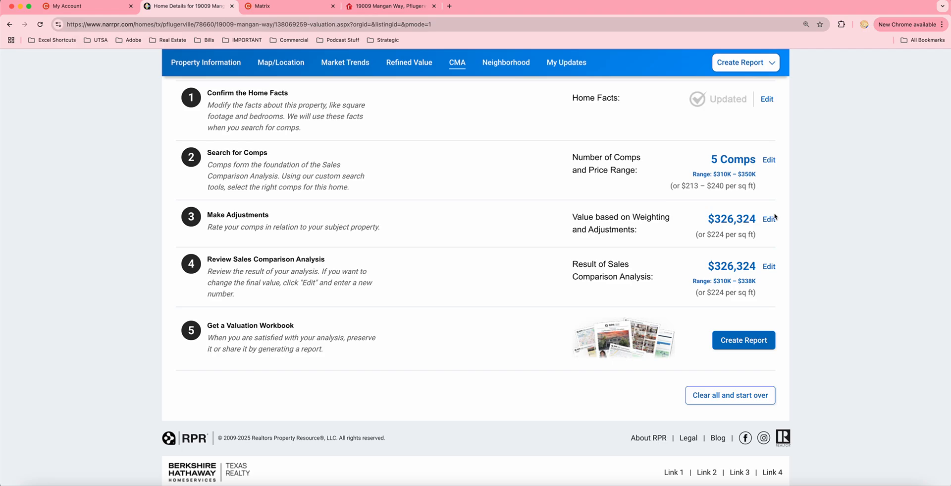
{"action": "left_click", "coordinate": [768, 218]}
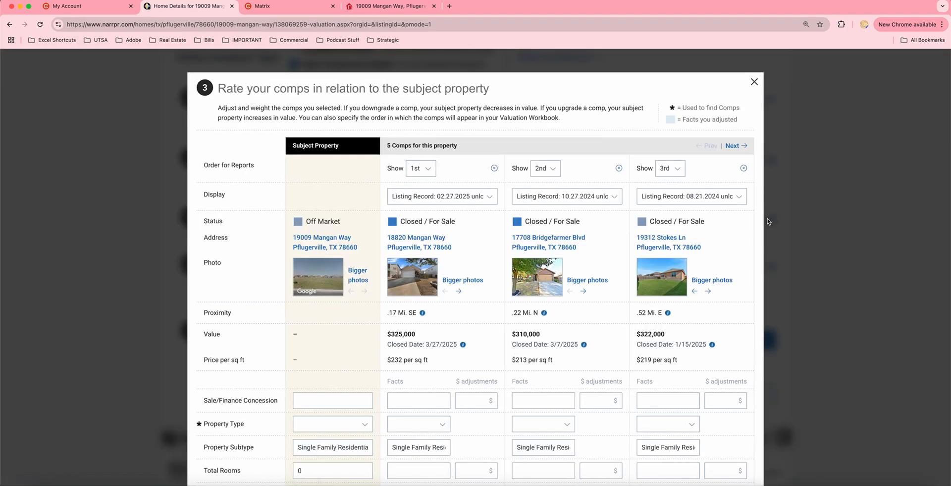
In the comp grid's Living Area row, select the subject's 1,457 sq ft figure for a side calculation
{"action": "scroll", "coordinate": [654, 304], "scroll_direction": "down", "scroll_amount": 5}
{"action": "scroll", "coordinate": [654, 304], "scroll_direction": "down", "scroll_amount": 4}
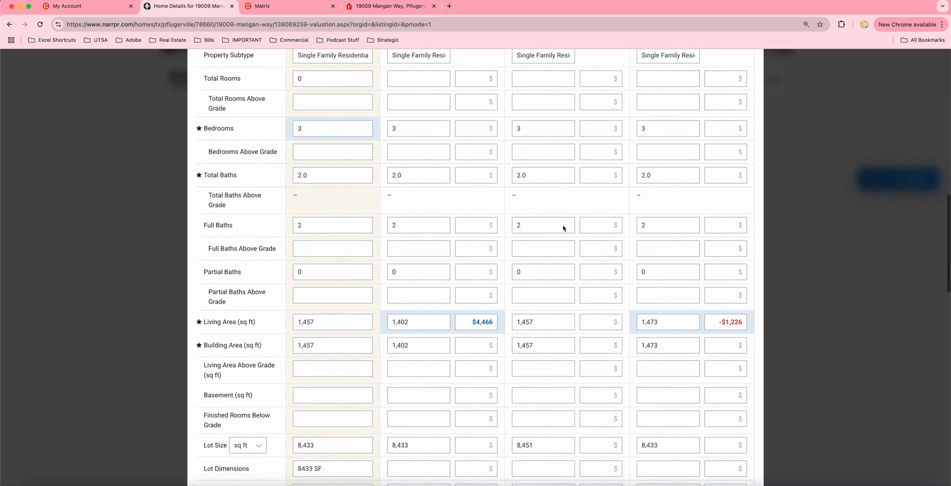
{"action": "scroll", "coordinate": [426, 199], "scroll_direction": "up", "scroll_amount": 5}
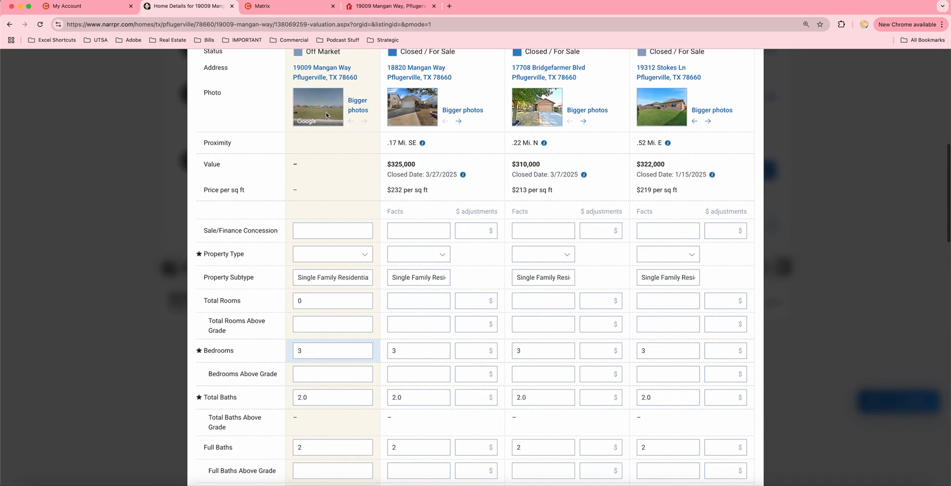
{"action": "scroll", "coordinate": [327, 115], "scroll_direction": "up", "scroll_amount": 2}
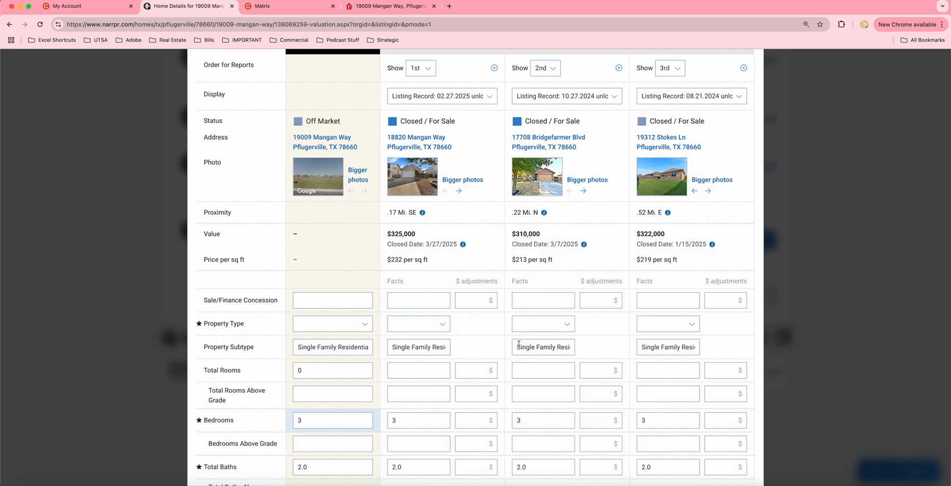
{"action": "scroll", "coordinate": [519, 343], "scroll_direction": "down", "scroll_amount": 6}
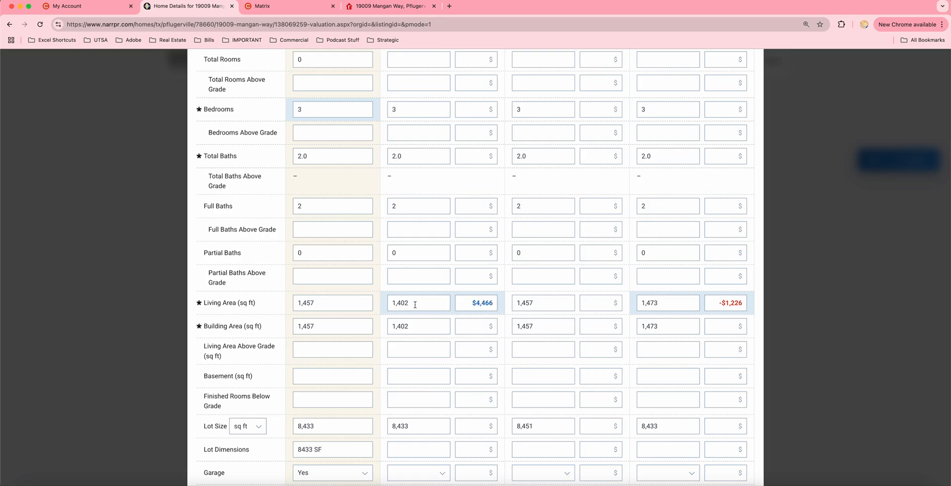
{"action": "left_click_drag", "start_coordinate": [416, 303], "coordinate": [388, 306]}
{"action": "left_click", "coordinate": [405, 109]}
{"action": "left_click", "coordinate": [406, 151]}
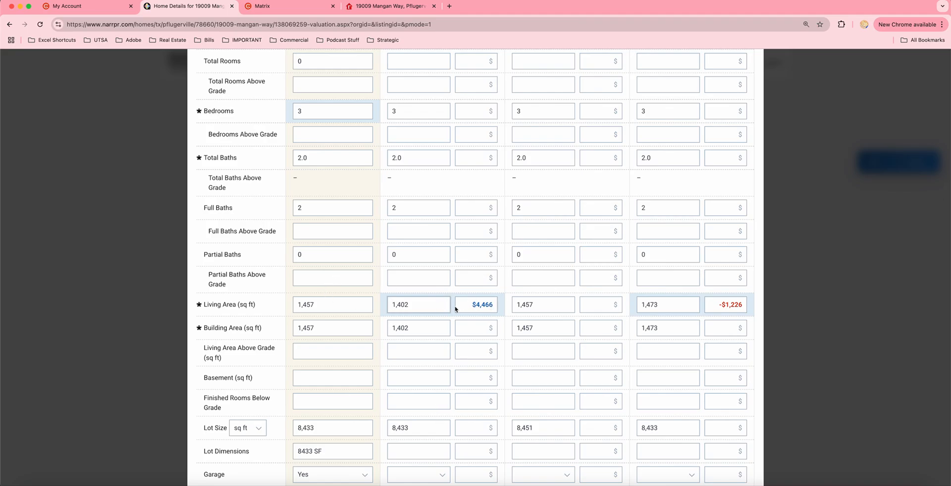
{"action": "double_click", "coordinate": [326, 303]}
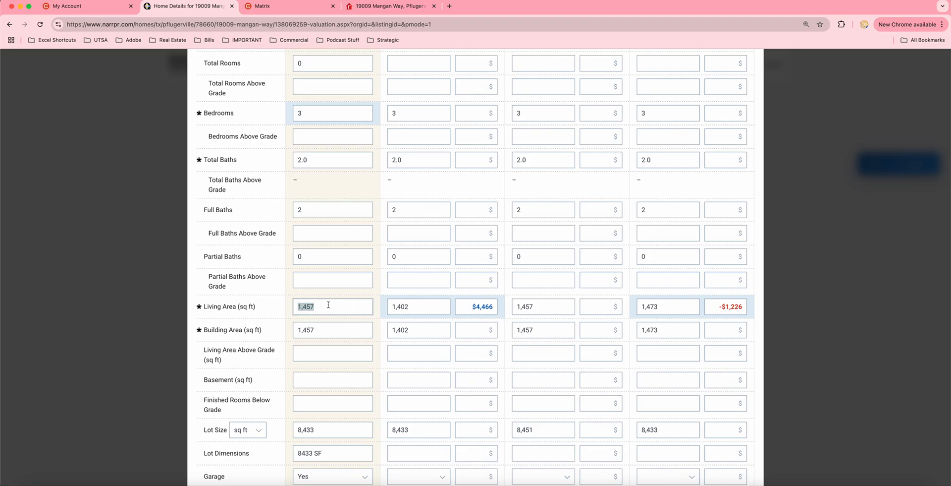
{"action": "left_click", "coordinate": [651, 483]}
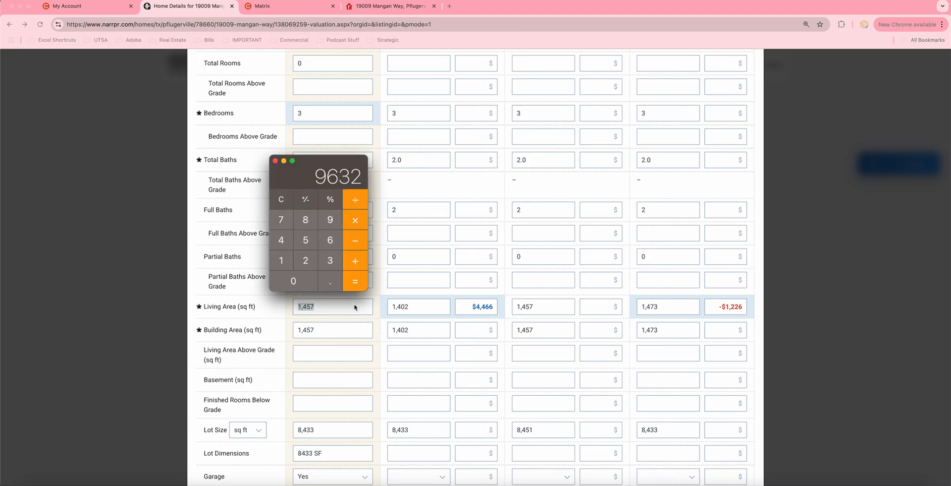
Calculate the second comp's living-area adjustment: (1457 − 1402) × 232 × 0.35 = 4,466
{"action": "left_click", "coordinate": [283, 257]}
{"action": "type", "text": "457-1402"}
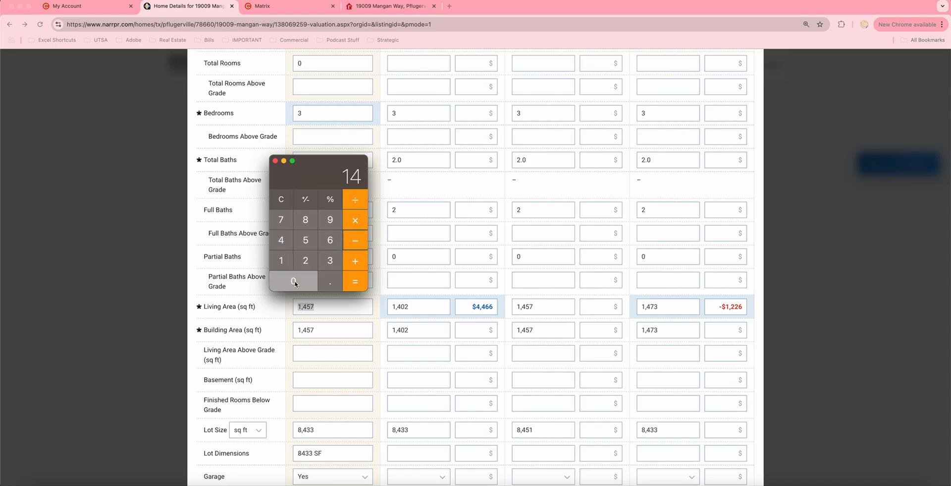
{"action": "left_click", "coordinate": [355, 282]}
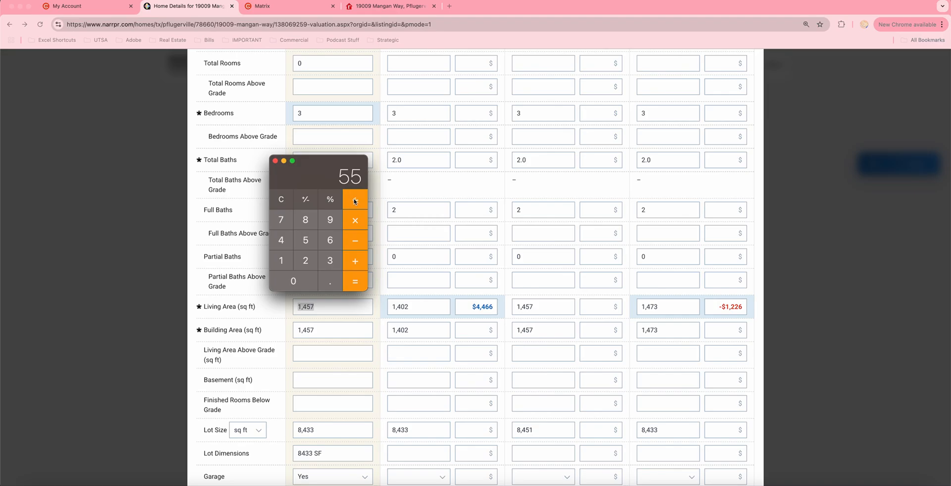
{"action": "left_click", "coordinate": [355, 225]}
{"action": "scroll", "coordinate": [452, 227], "scroll_direction": "up", "scroll_amount": 5}
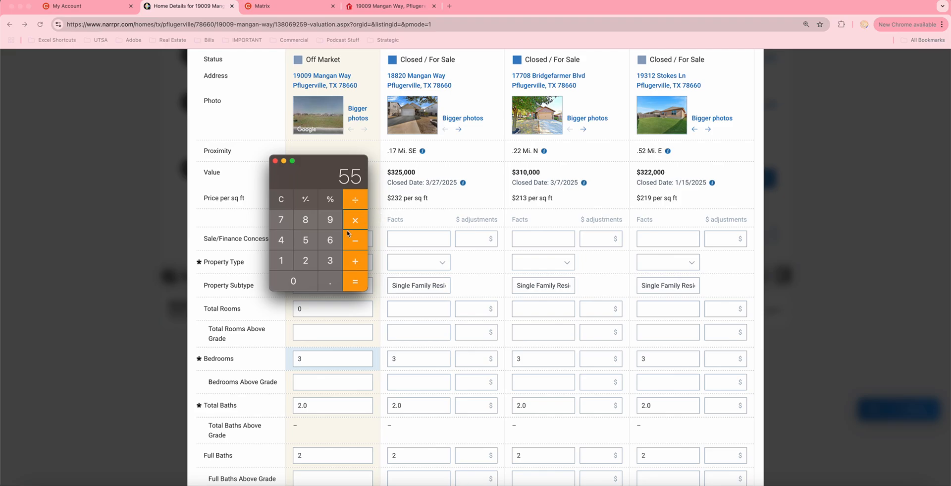
{"action": "type", "text": "232"}
{"action": "left_click", "coordinate": [362, 284]}
{"action": "left_click", "coordinate": [354, 223]}
{"action": "left_click", "coordinate": [331, 283]}
{"action": "left_click", "coordinate": [329, 262]}
{"action": "left_click", "coordinate": [306, 240]}
{"action": "left_click", "coordinate": [352, 276]}
Calculate the third comp's adjustment, (1473 − 1457) × 219 × 0.35 = 1226.4, then quit Calculator
{"action": "scroll", "coordinate": [428, 309], "scroll_direction": "down", "scroll_amount": 5}
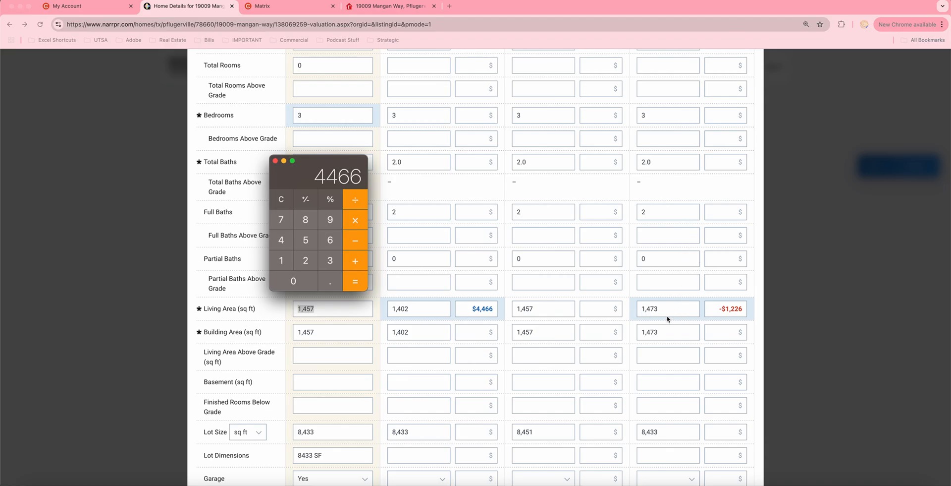
{"action": "scroll", "coordinate": [668, 319], "scroll_direction": "up", "scroll_amount": 5}
{"action": "scroll", "coordinate": [669, 311], "scroll_direction": "down", "scroll_amount": 4}
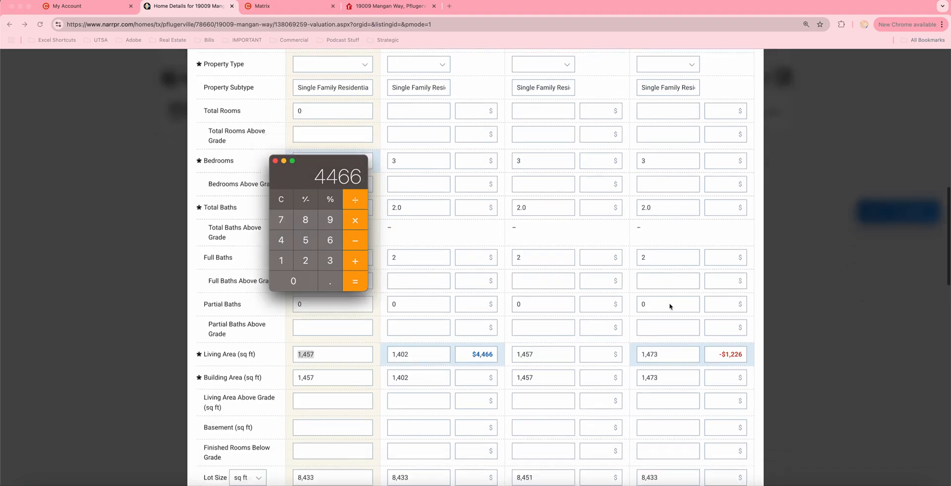
{"action": "scroll", "coordinate": [670, 306], "scroll_direction": "down", "scroll_amount": 3}
{"action": "left_click", "coordinate": [286, 254]}
{"action": "type", "text": "473"}
{"action": "key", "text": "minus"}
{"action": "type", "text": "1457"}
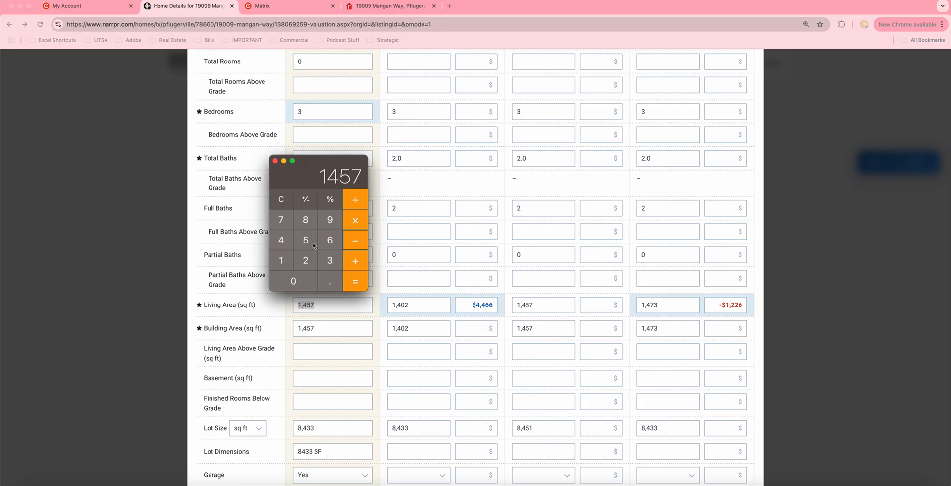
{"action": "left_click", "coordinate": [353, 281]}
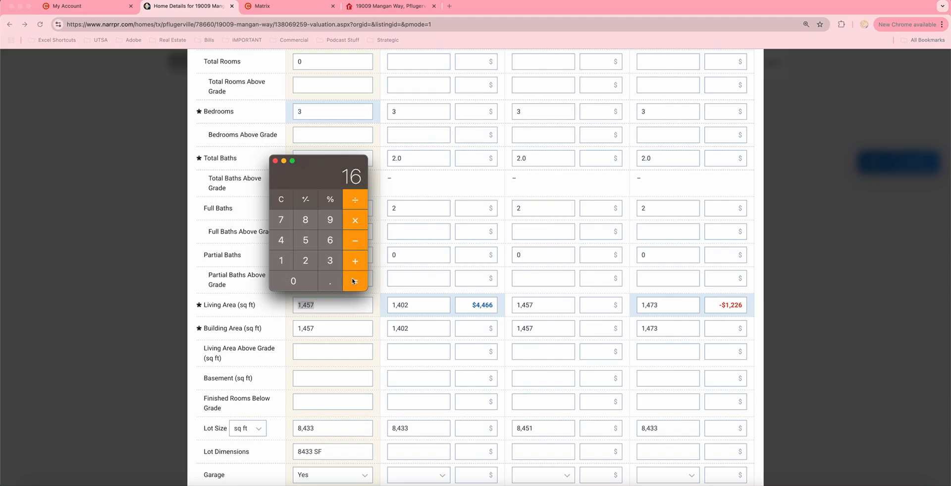
{"action": "left_click", "coordinate": [355, 221]}
{"action": "scroll", "coordinate": [615, 298], "scroll_direction": "up", "scroll_amount": 6}
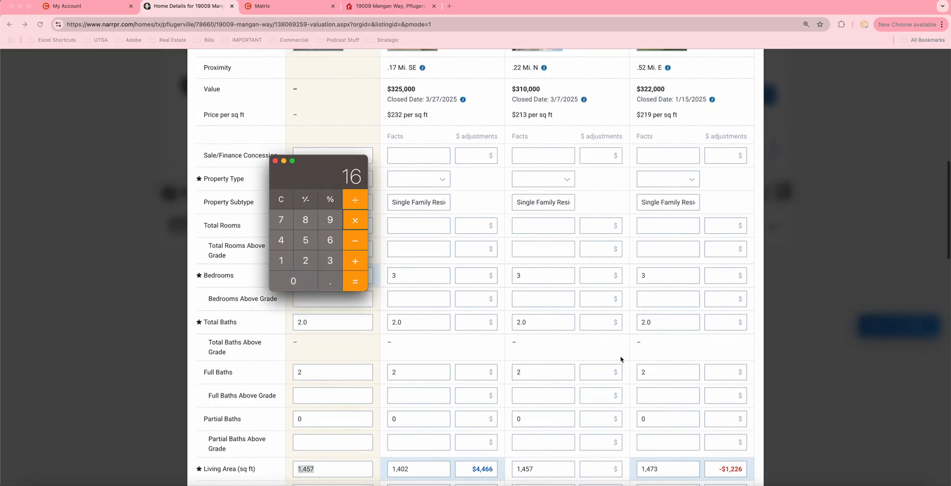
{"action": "type", "text": "219"}
{"action": "key", "text": "Return"}
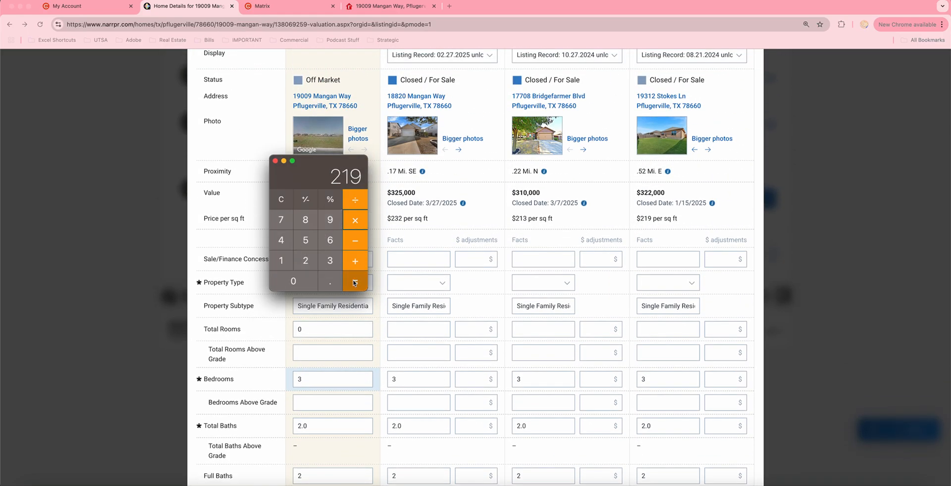
{"action": "left_click", "coordinate": [349, 222]}
{"action": "left_click", "coordinate": [326, 283]}
{"action": "left_click", "coordinate": [331, 261]}
{"action": "left_click", "coordinate": [305, 241]}
{"action": "left_click", "coordinate": [357, 281]}
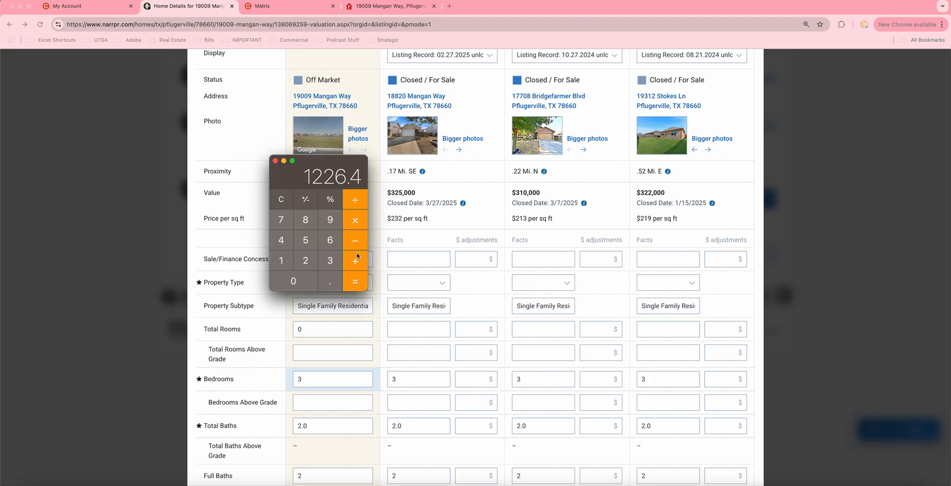
{"action": "scroll", "coordinate": [489, 342], "scroll_direction": "down", "scroll_amount": 6}
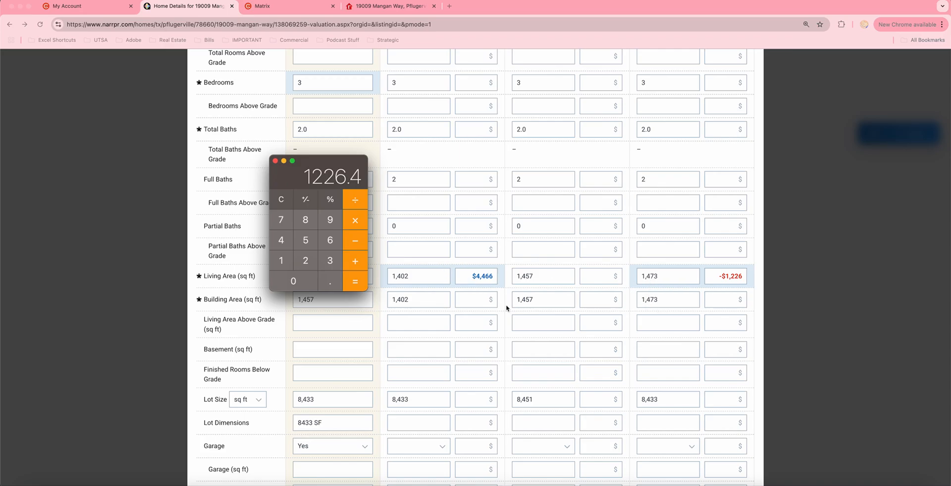
{"action": "scroll", "coordinate": [516, 313], "scroll_direction": "up", "scroll_amount": 1}
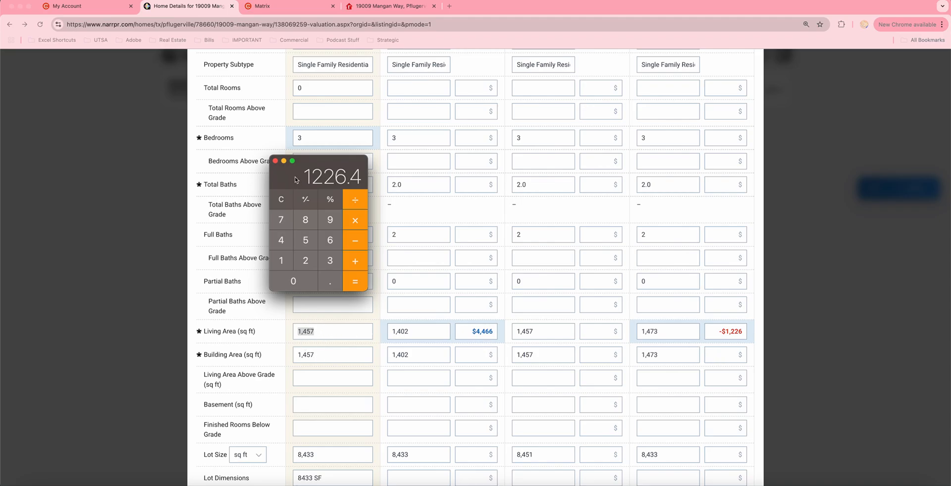
{"action": "left_click", "coordinate": [275, 160]}
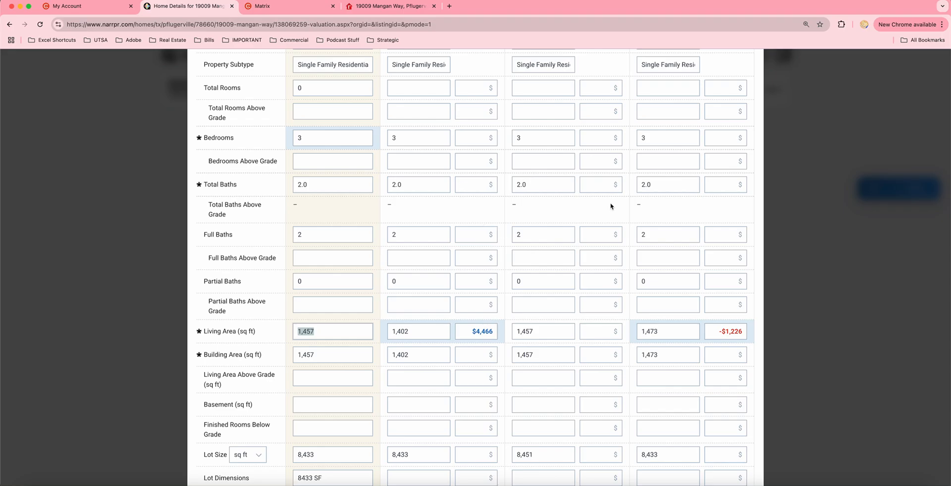
{"action": "scroll", "coordinate": [615, 213], "scroll_direction": "up", "scroll_amount": 10}
{"action": "scroll", "coordinate": [625, 224], "scroll_direction": "up", "scroll_amount": 1}
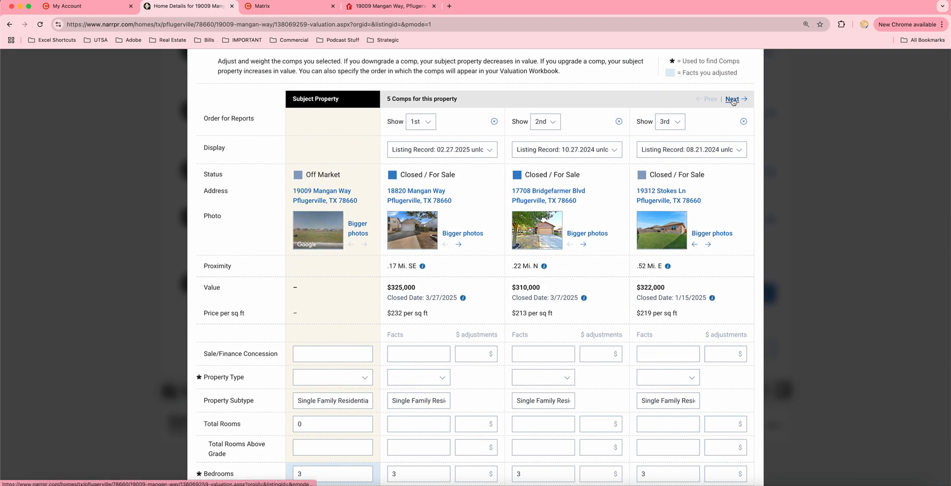
{"action": "left_click", "coordinate": [733, 99]}
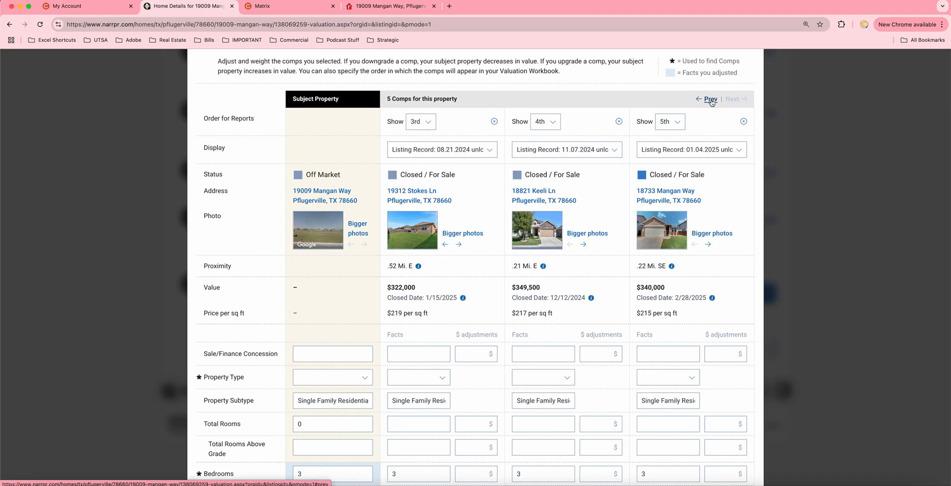
{"action": "scroll", "coordinate": [672, 301], "scroll_direction": "down", "scroll_amount": 8}
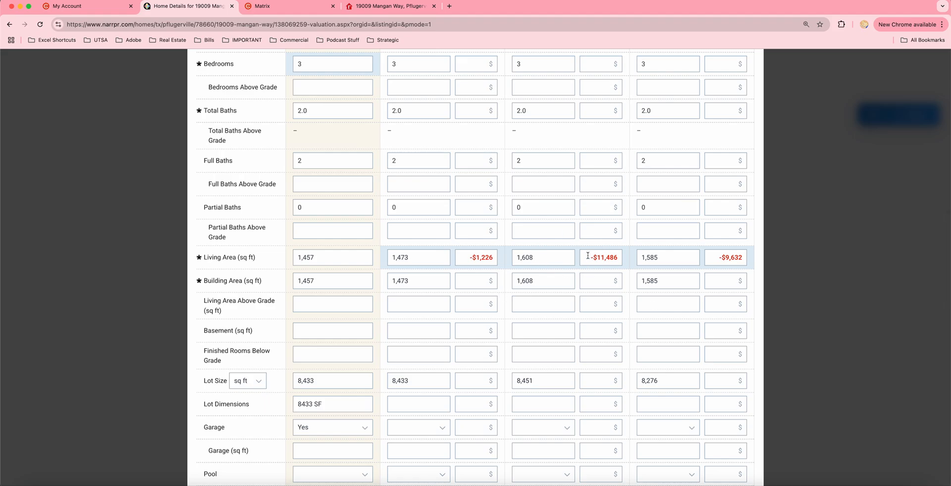
{"action": "double_click", "coordinate": [536, 260]}
{"action": "scroll", "coordinate": [525, 259], "scroll_direction": "up", "scroll_amount": 1}
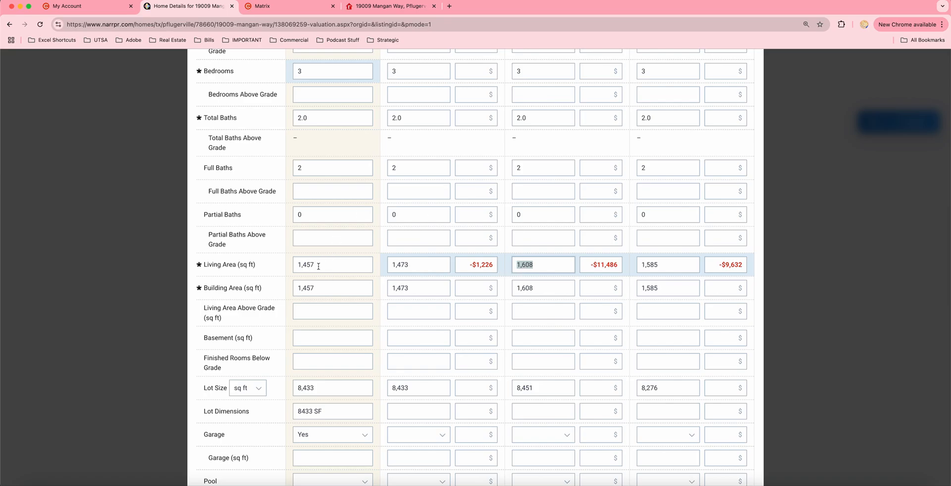
{"action": "scroll", "coordinate": [695, 278], "scroll_direction": "up", "scroll_amount": 5}
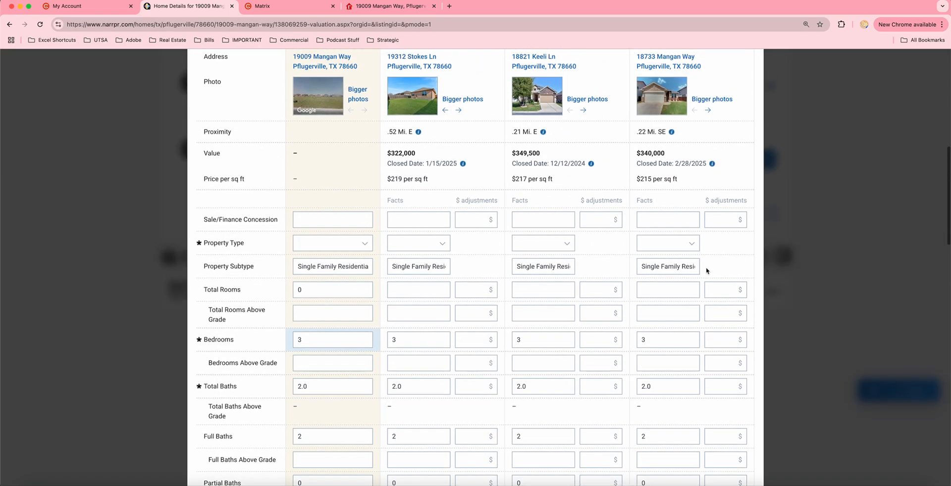
{"action": "scroll", "coordinate": [648, 180], "scroll_direction": "up", "scroll_amount": 1}
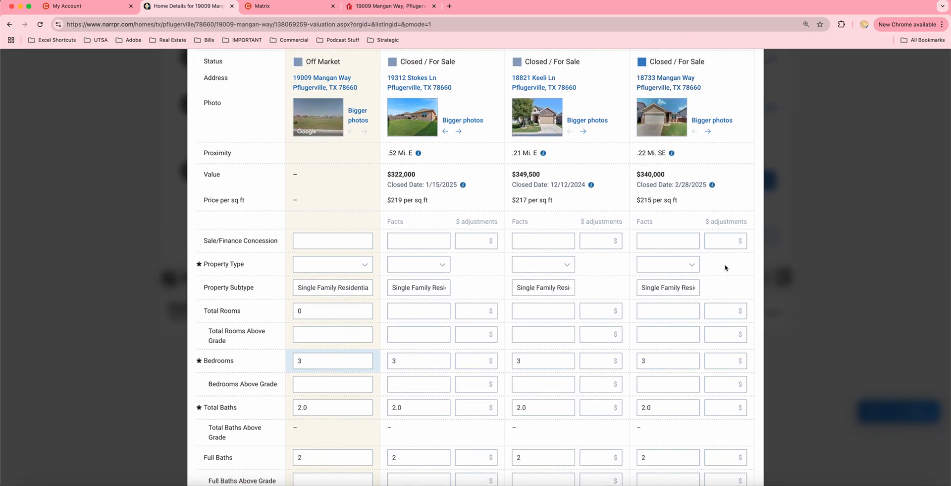
{"action": "scroll", "coordinate": [725, 268], "scroll_direction": "down", "scroll_amount": 15}
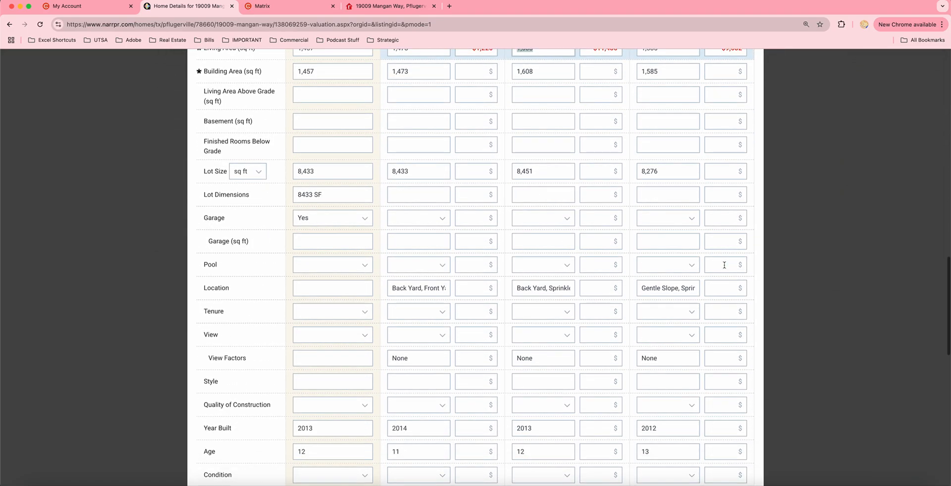
{"action": "scroll", "coordinate": [725, 265], "scroll_direction": "down", "scroll_amount": 5}
{"action": "scroll", "coordinate": [721, 264], "scroll_direction": "up", "scroll_amount": 20}
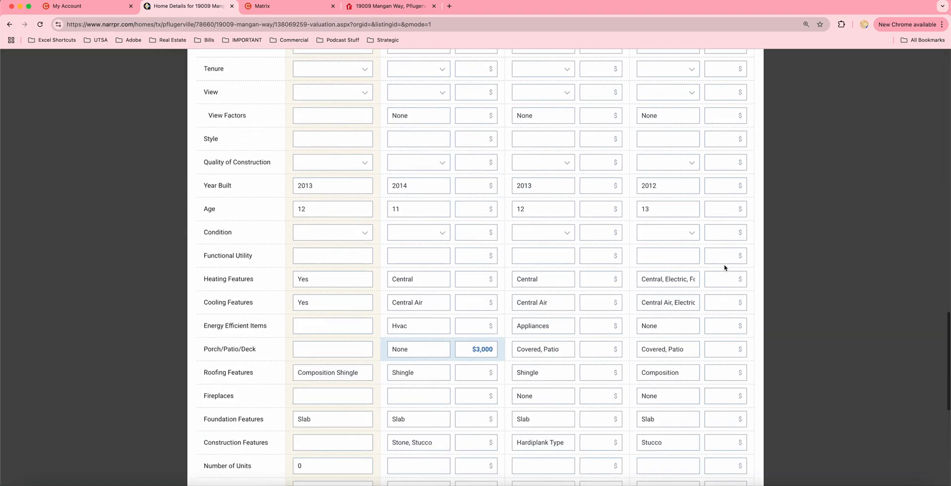
{"action": "scroll", "coordinate": [717, 264], "scroll_direction": "down", "scroll_amount": 8}
{"action": "scroll", "coordinate": [708, 208], "scroll_direction": "up", "scroll_amount": 4}
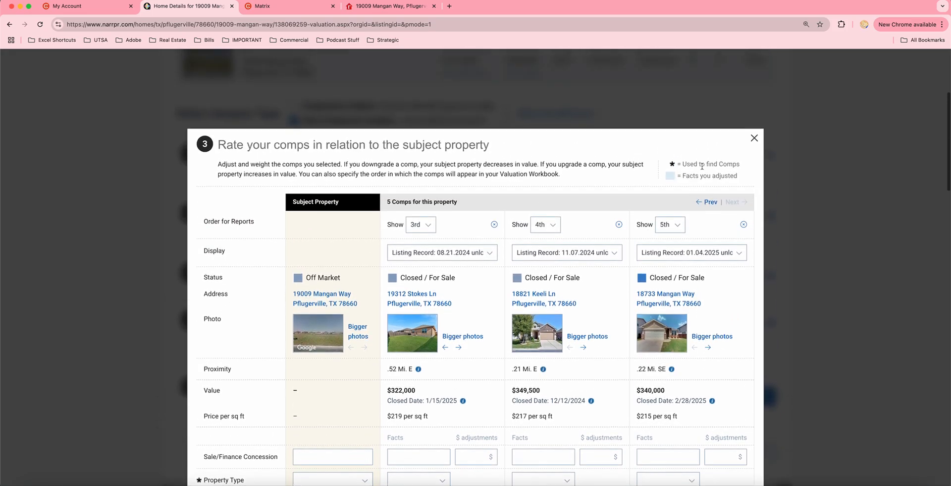
{"action": "left_click", "coordinate": [707, 207]}
{"action": "scroll", "coordinate": [658, 334], "scroll_direction": "down", "scroll_amount": 9}
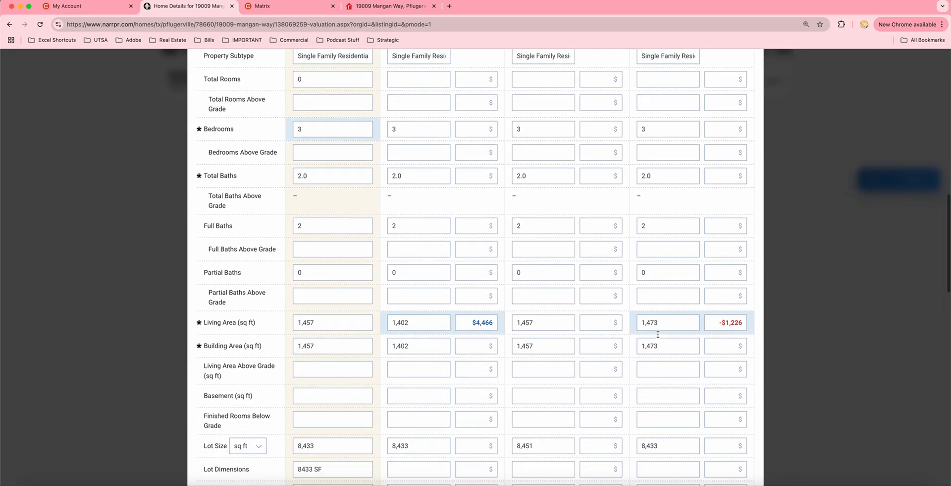
{"action": "scroll", "coordinate": [658, 334], "scroll_direction": "down", "scroll_amount": 9}
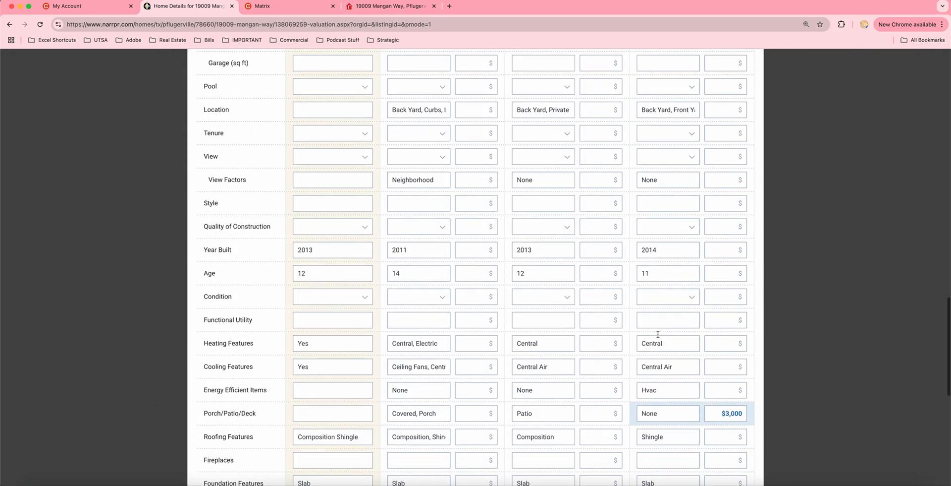
{"action": "scroll", "coordinate": [692, 295], "scroll_direction": "up", "scroll_amount": 10}
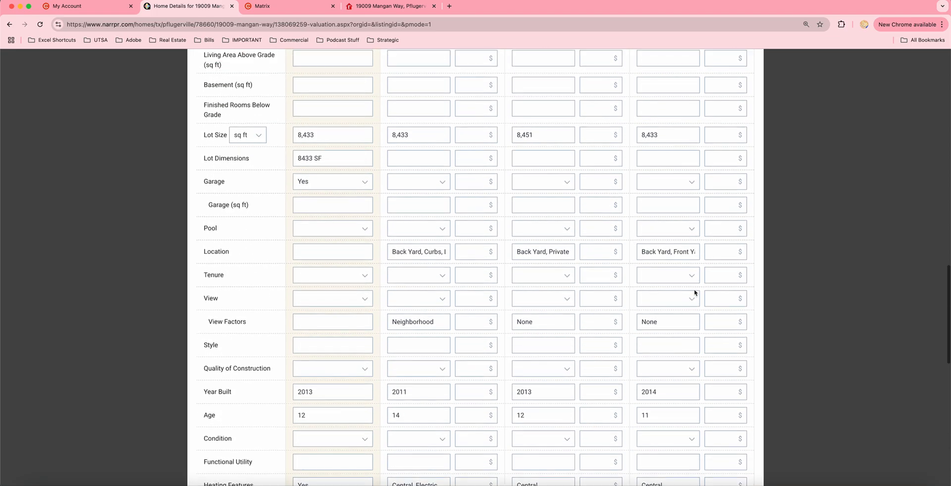
{"action": "scroll", "coordinate": [695, 289], "scroll_direction": "up", "scroll_amount": 8}
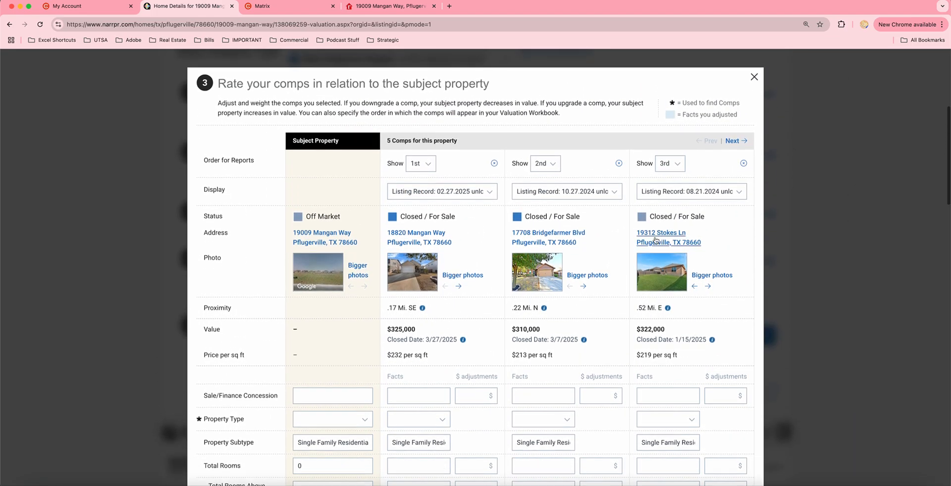
{"action": "scroll", "coordinate": [705, 313], "scroll_direction": "down", "scroll_amount": 10}
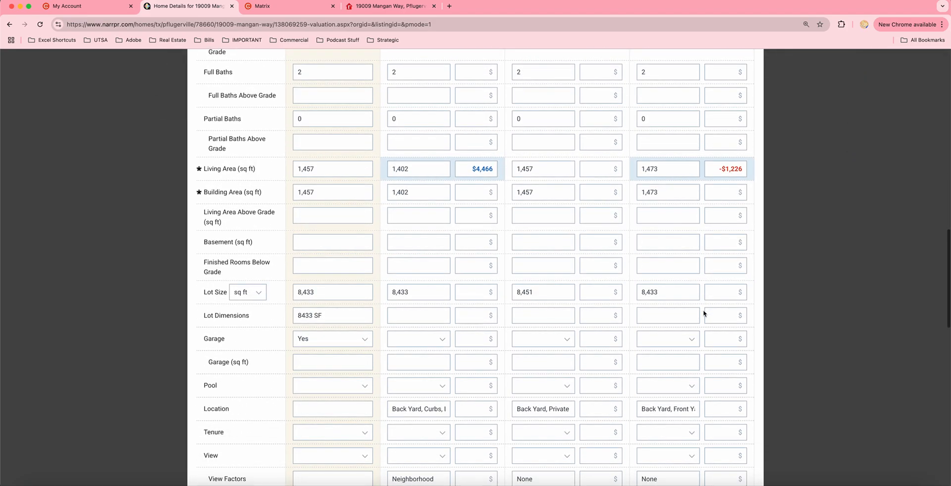
{"action": "scroll", "coordinate": [704, 313], "scroll_direction": "down", "scroll_amount": 8}
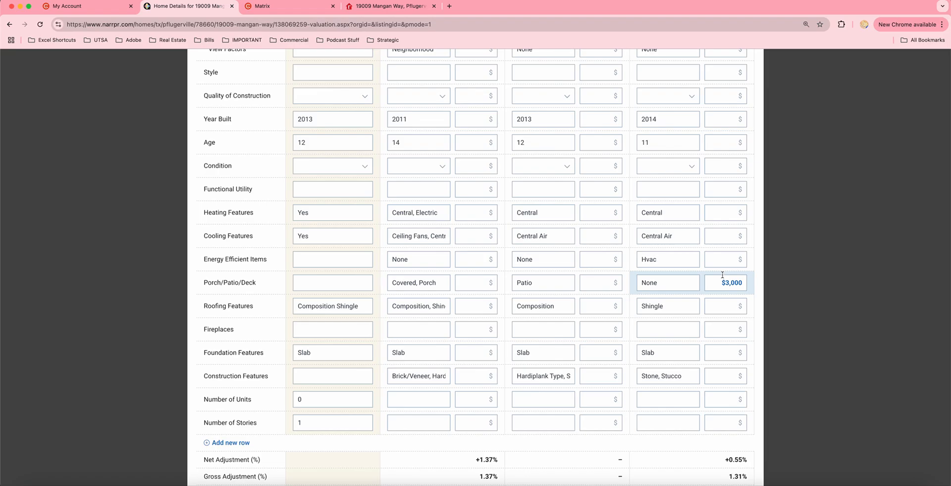
{"action": "scroll", "coordinate": [733, 282], "scroll_direction": "up", "scroll_amount": 2}
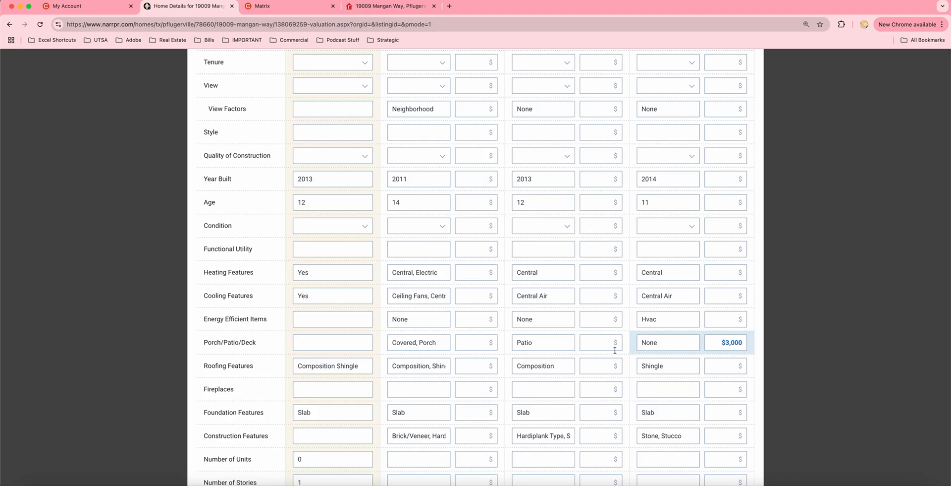
{"action": "scroll", "coordinate": [615, 350], "scroll_direction": "down", "scroll_amount": 7}
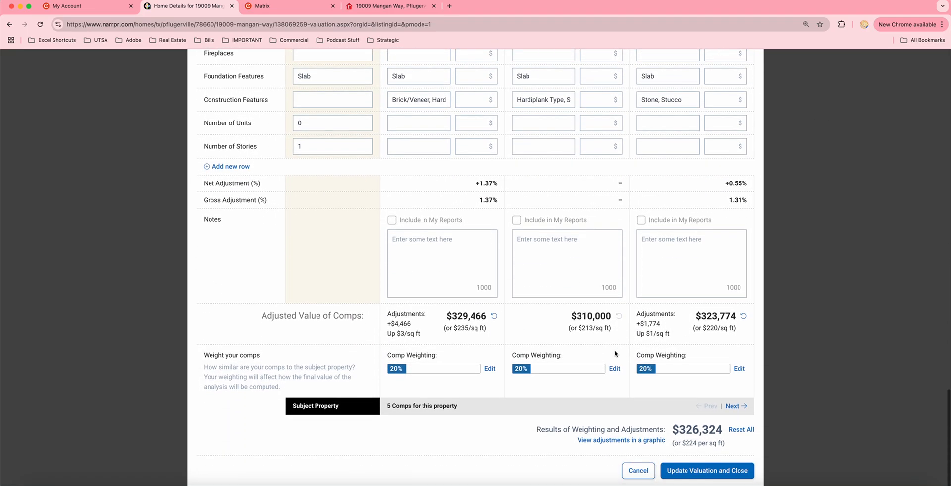
Save the comp adjustments and review the $326,324 sales comparison result and its $310,000–$338,014 range
{"action": "left_click", "coordinate": [696, 473]}
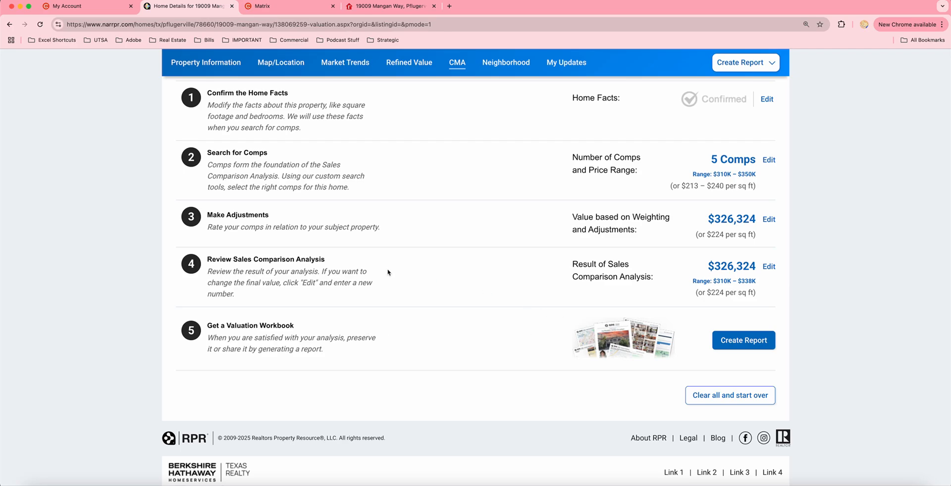
{"action": "left_click", "coordinate": [769, 267]}
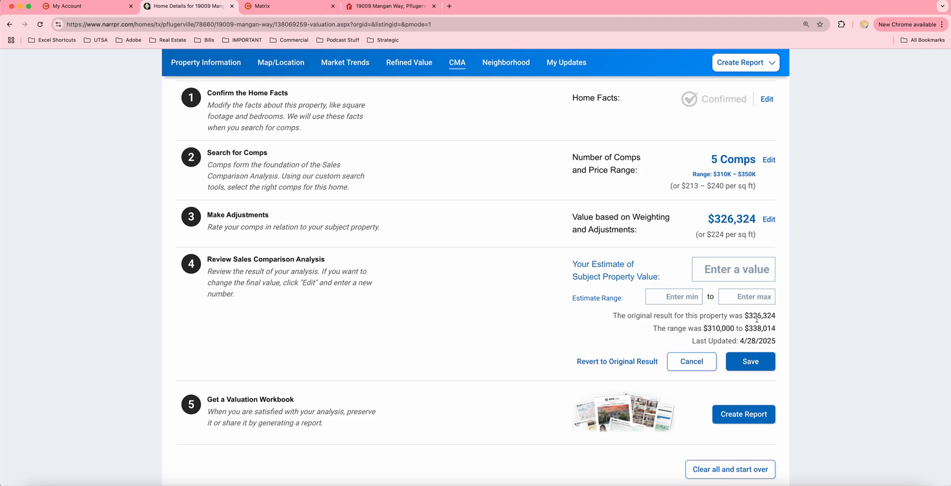
{"action": "left_click_drag", "start_coordinate": [753, 316], "coordinate": [779, 318]}
{"action": "scroll", "coordinate": [342, 365], "scroll_direction": "down", "scroll_amount": 3}
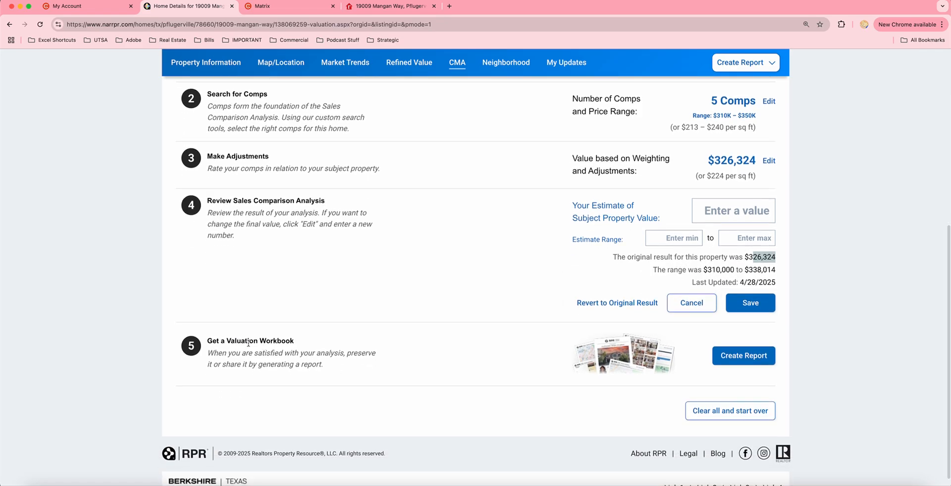
{"action": "left_click", "coordinate": [741, 360]}
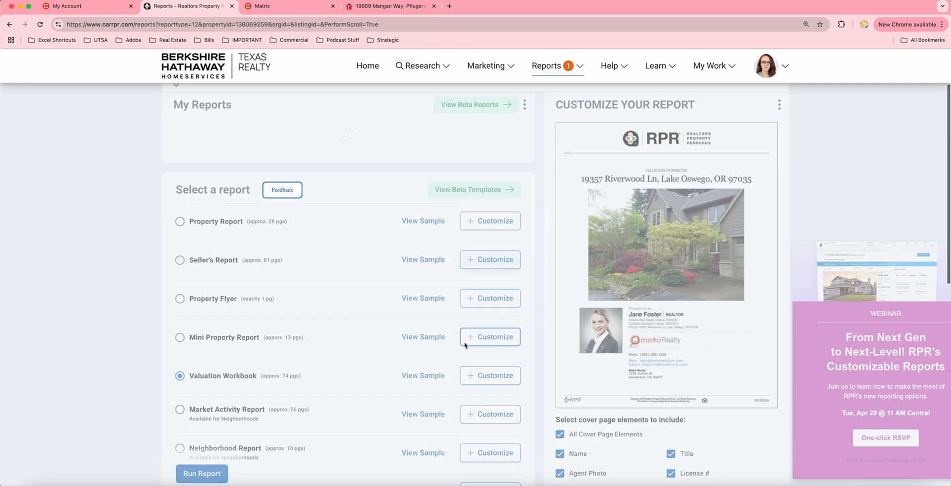
{"action": "left_click", "coordinate": [931, 251]}
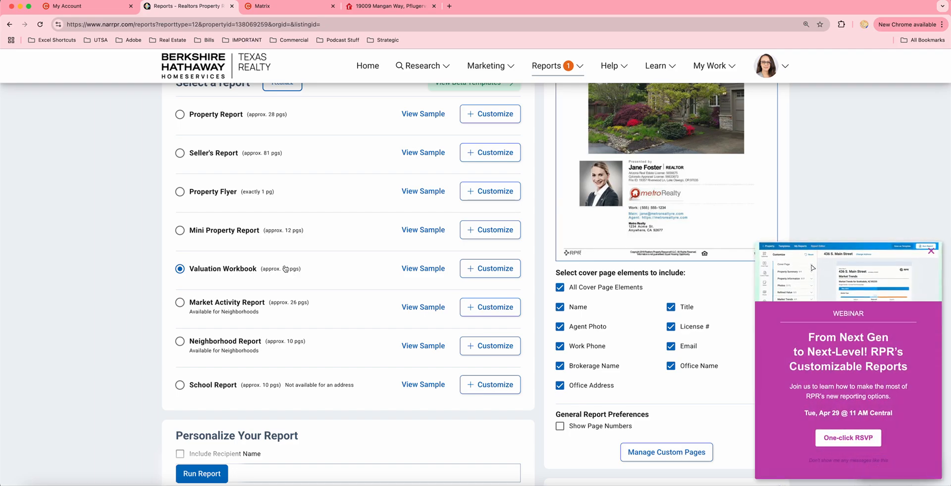
{"action": "left_click", "coordinate": [410, 270]}
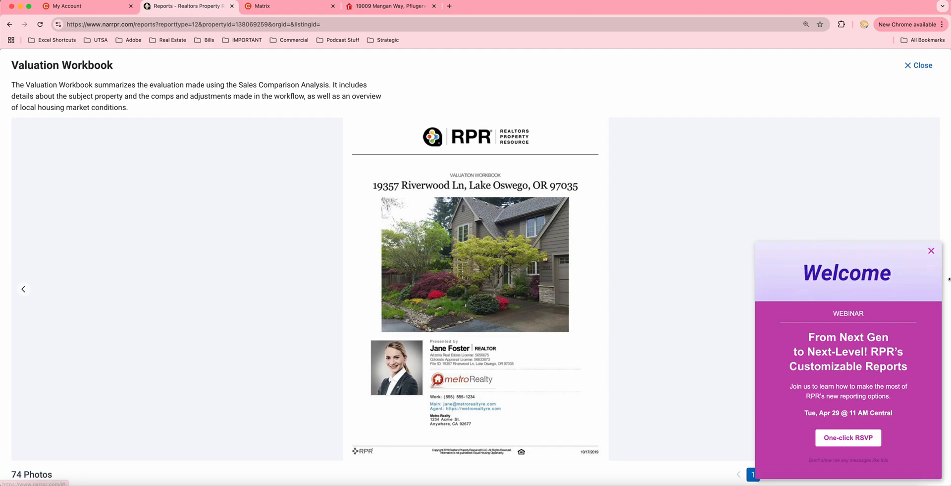
Dismiss the webinar popup and page through the workbook sample past Home Facts and Public Remarks
{"action": "left_click", "coordinate": [932, 250]}
{"action": "left_click", "coordinate": [934, 475]}
{"action": "left_click", "coordinate": [933, 475]}
{"action": "left_click", "coordinate": [933, 475]}
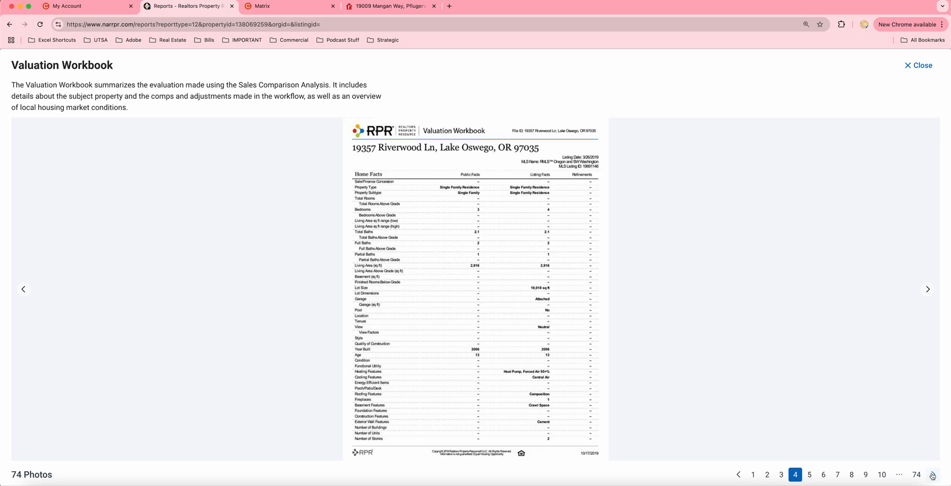
{"action": "left_click", "coordinate": [933, 474]}
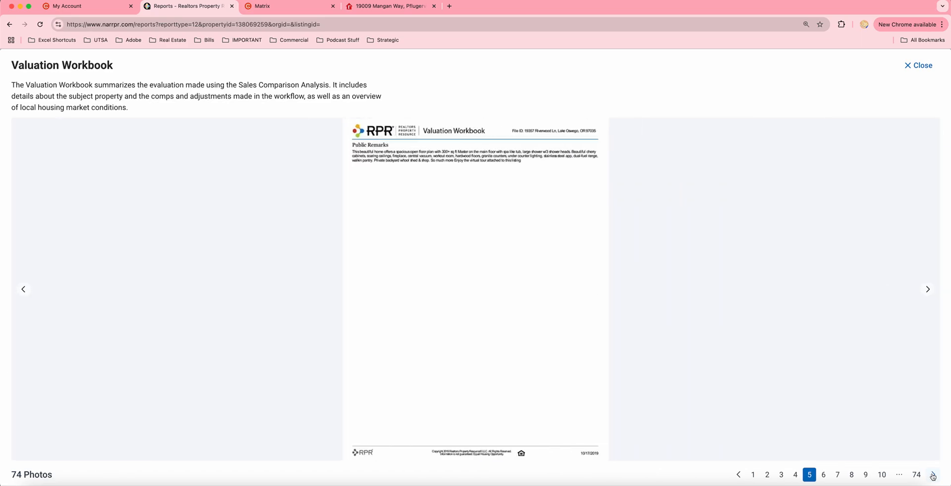
{"action": "left_click", "coordinate": [933, 475]}
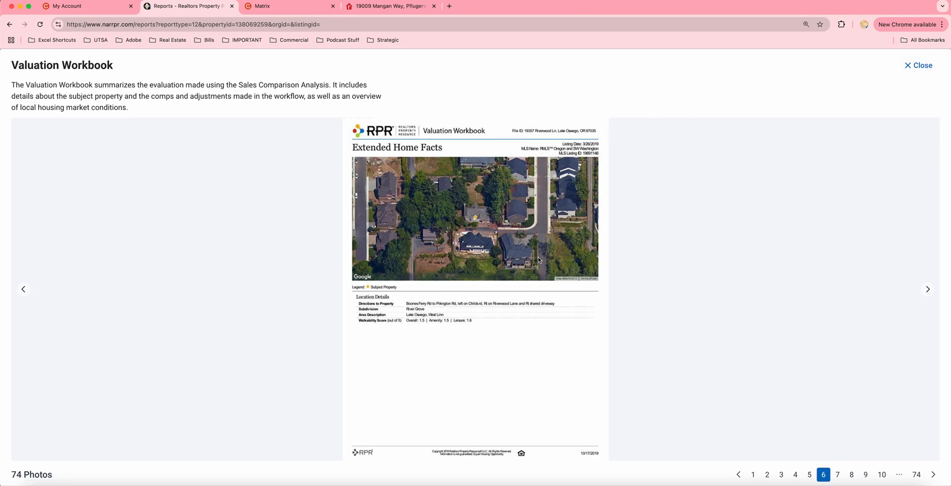
{"action": "left_click", "coordinate": [915, 69]}
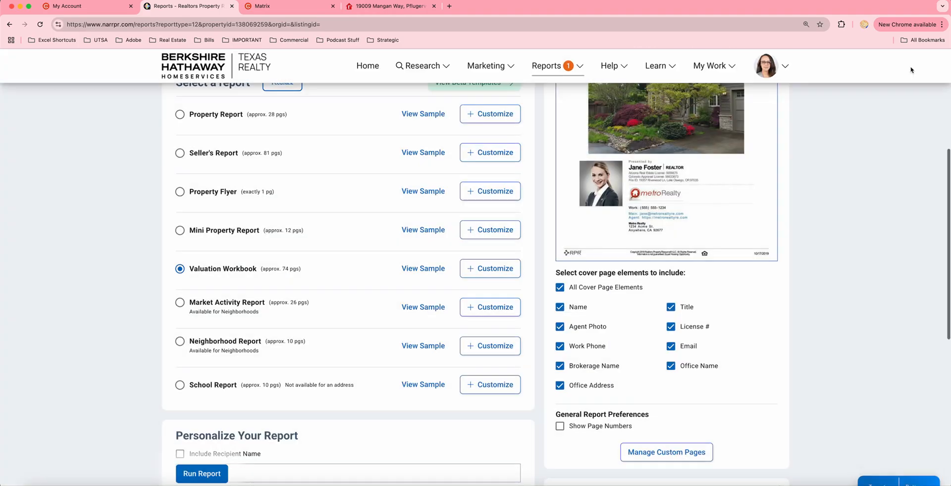
{"action": "left_click", "coordinate": [493, 268]}
{"action": "scroll", "coordinate": [302, 307], "scroll_direction": "down", "scroll_amount": 2}
{"action": "scroll", "coordinate": [300, 304], "scroll_direction": "down", "scroll_amount": 2}
{"action": "scroll", "coordinate": [301, 305], "scroll_direction": "down", "scroll_amount": 1}
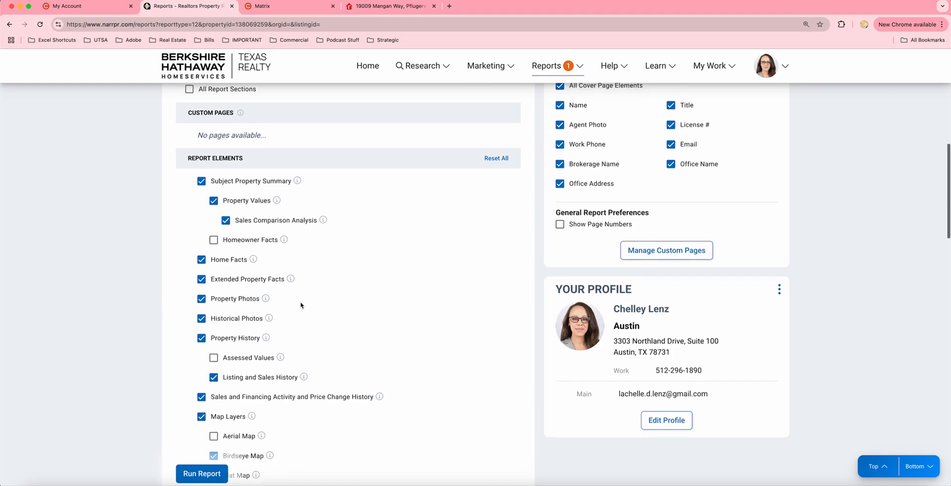
{"action": "scroll", "coordinate": [301, 304], "scroll_direction": "down", "scroll_amount": 1}
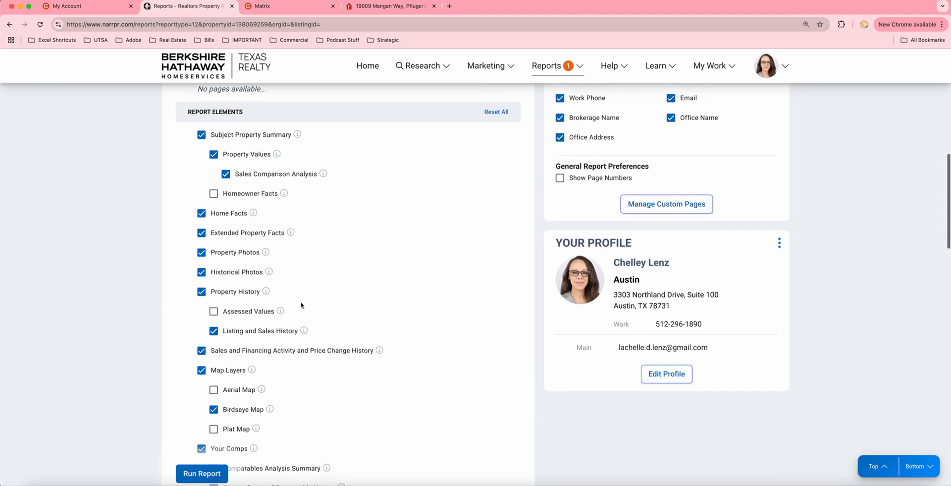
{"action": "scroll", "coordinate": [300, 305], "scroll_direction": "down", "scroll_amount": 1}
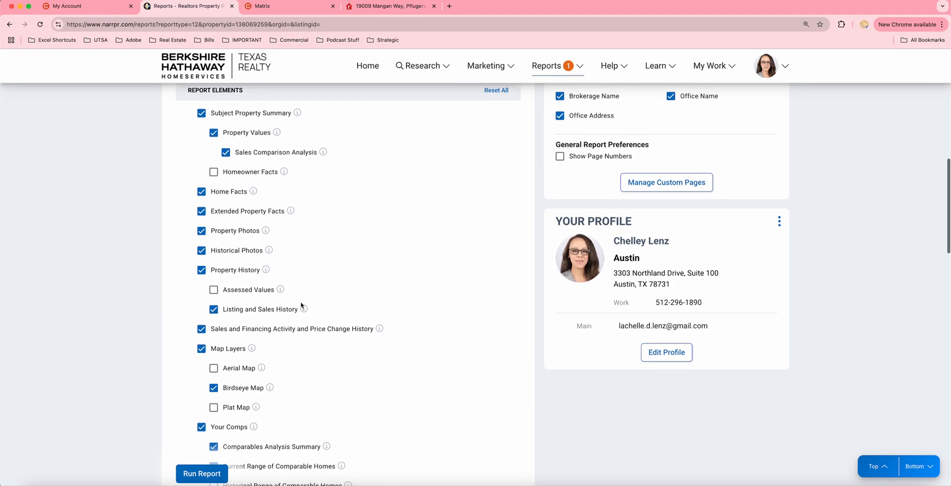
{"action": "mouse_move", "coordinate": [302, 304]}
{"action": "scroll", "coordinate": [302, 304], "scroll_direction": "down", "scroll_amount": 2}
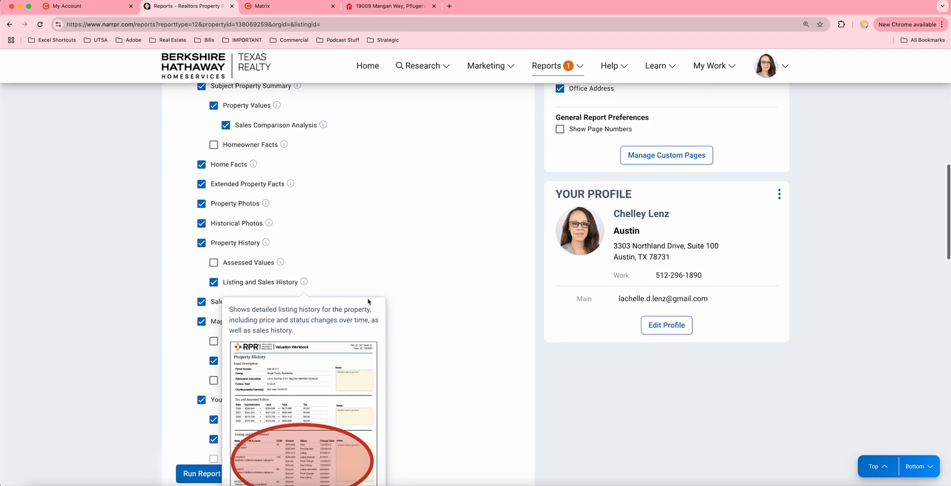
{"action": "scroll", "coordinate": [430, 319], "scroll_direction": "down", "scroll_amount": 3}
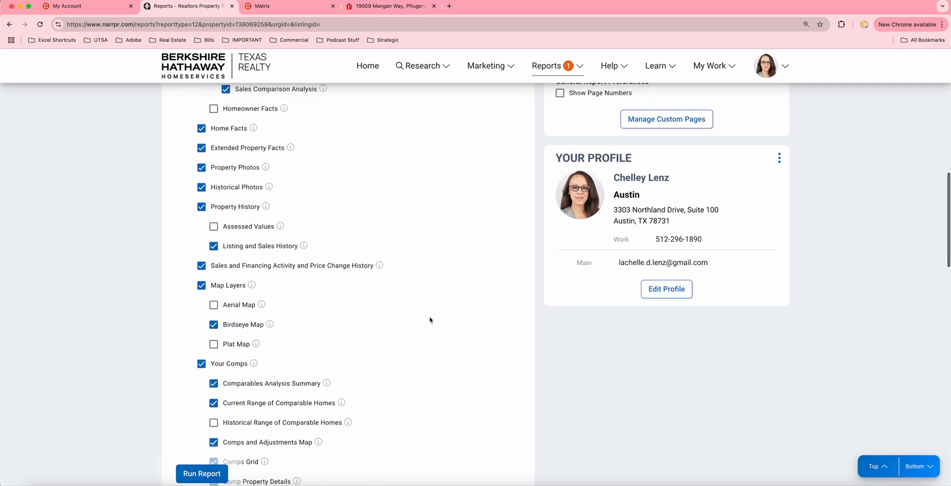
{"action": "scroll", "coordinate": [430, 320], "scroll_direction": "down", "scroll_amount": 3}
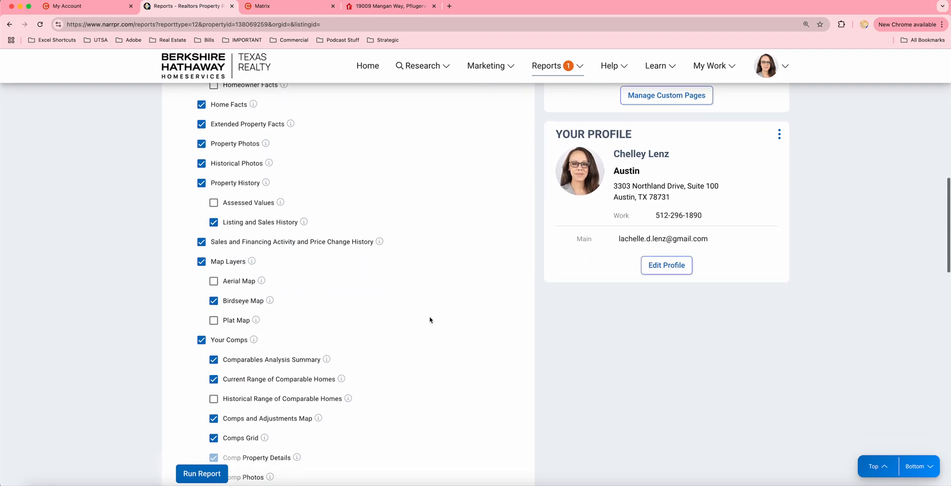
{"action": "scroll", "coordinate": [430, 319], "scroll_direction": "down", "scroll_amount": 6}
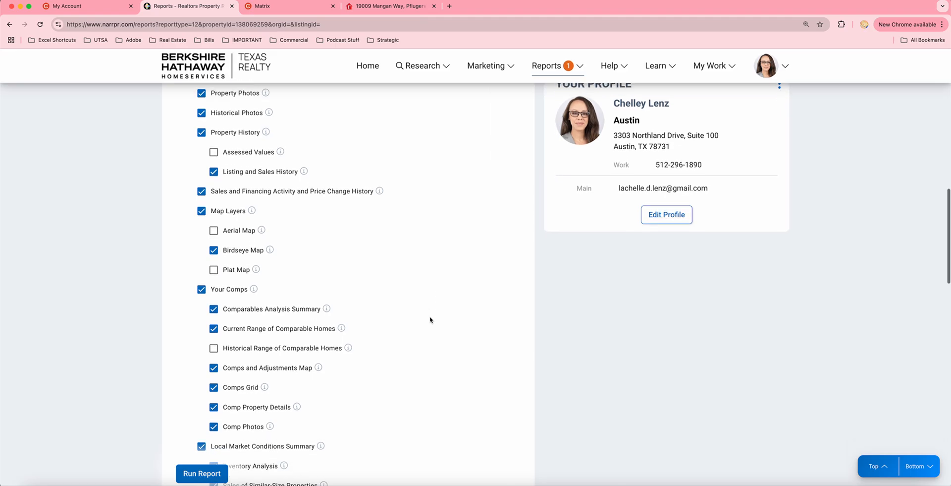
{"action": "scroll", "coordinate": [431, 320], "scroll_direction": "down", "scroll_amount": 4}
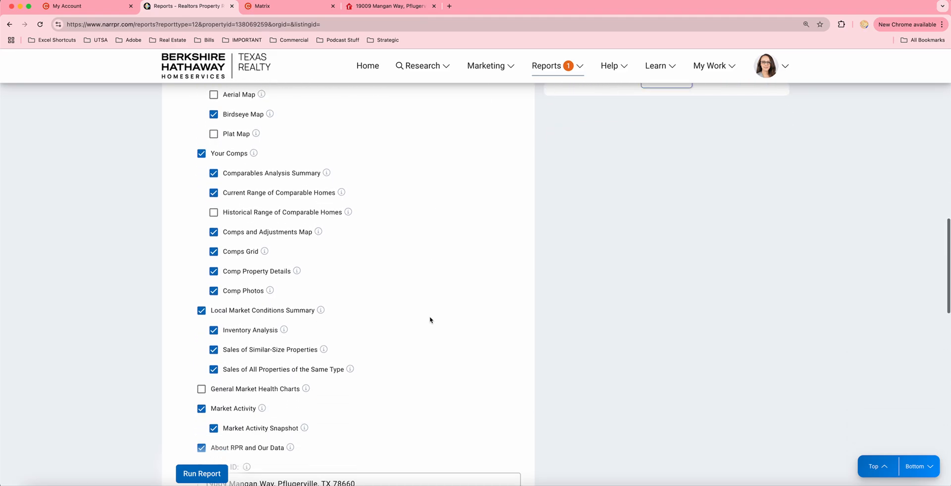
{"action": "scroll", "coordinate": [430, 319], "scroll_direction": "down", "scroll_amount": 8}
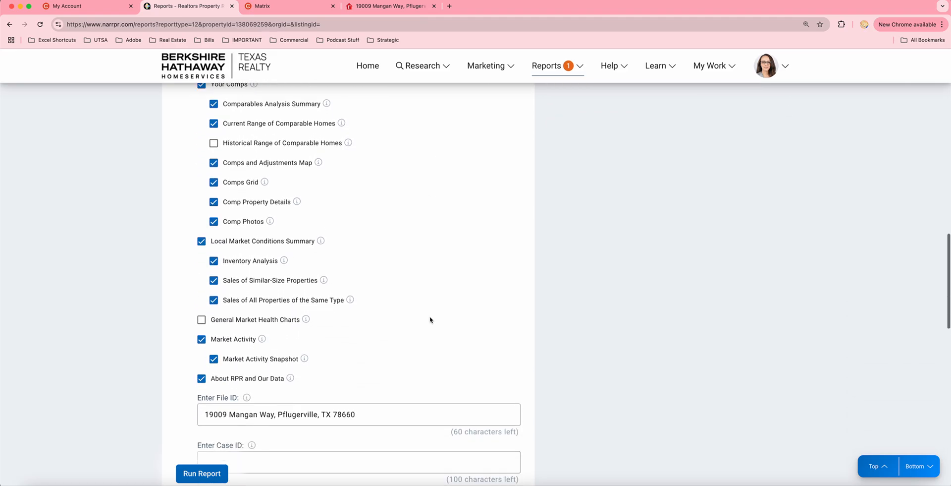
{"action": "scroll", "coordinate": [430, 319], "scroll_direction": "down", "scroll_amount": 3}
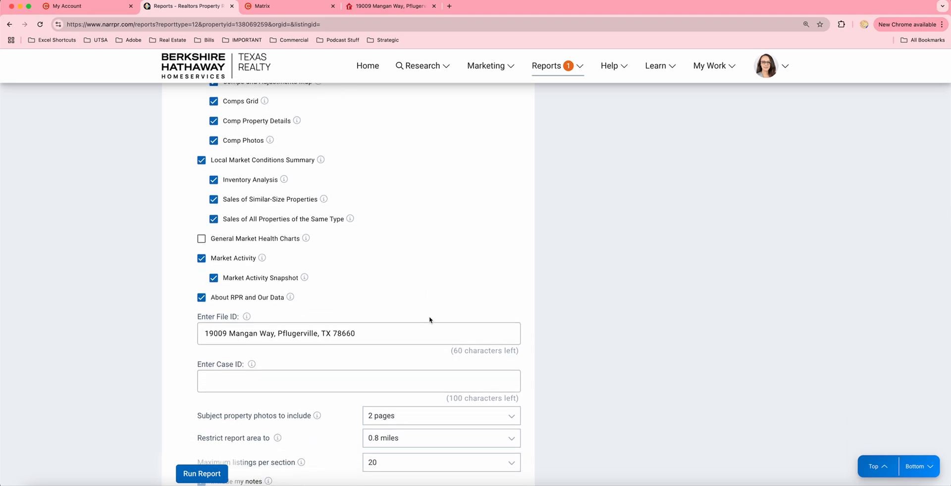
Run the Valuation Workbook report, revisit its report page, then return to the RPR home page
{"action": "left_click", "coordinate": [203, 475]}
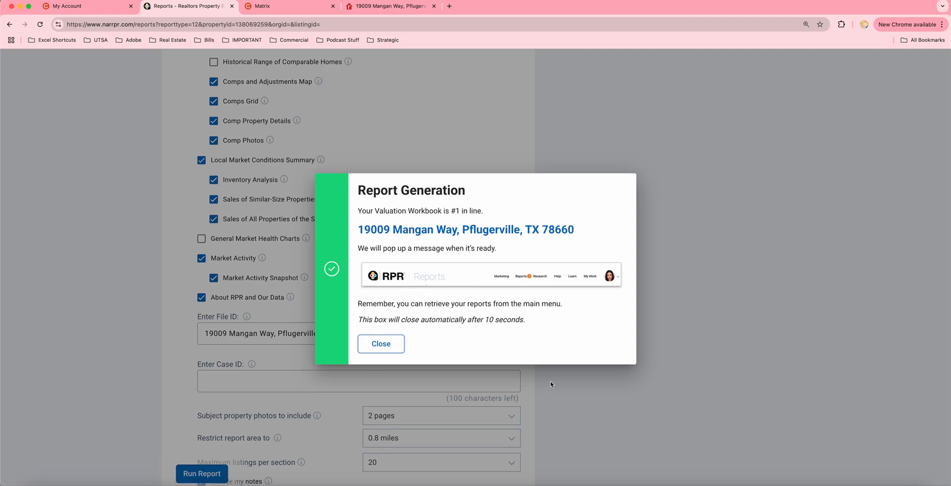
{"action": "left_click", "coordinate": [397, 345]}
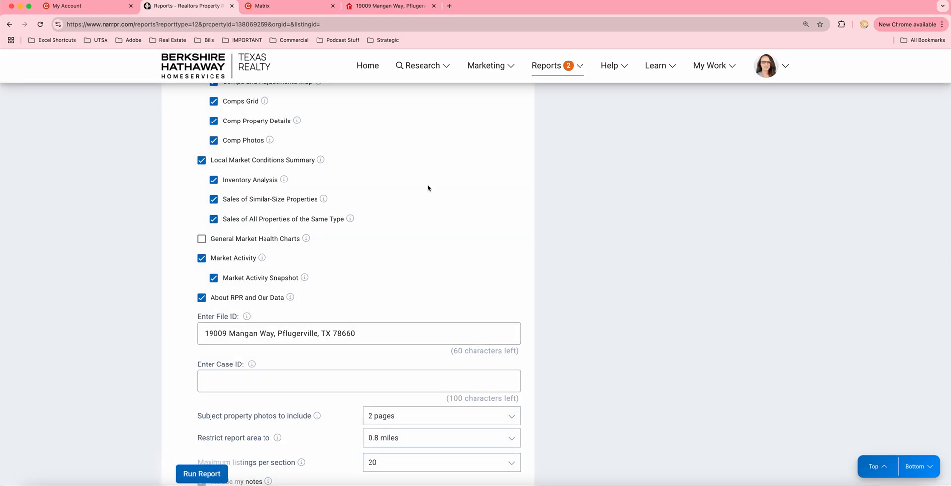
{"action": "scroll", "coordinate": [431, 189], "scroll_direction": "up", "scroll_amount": 7}
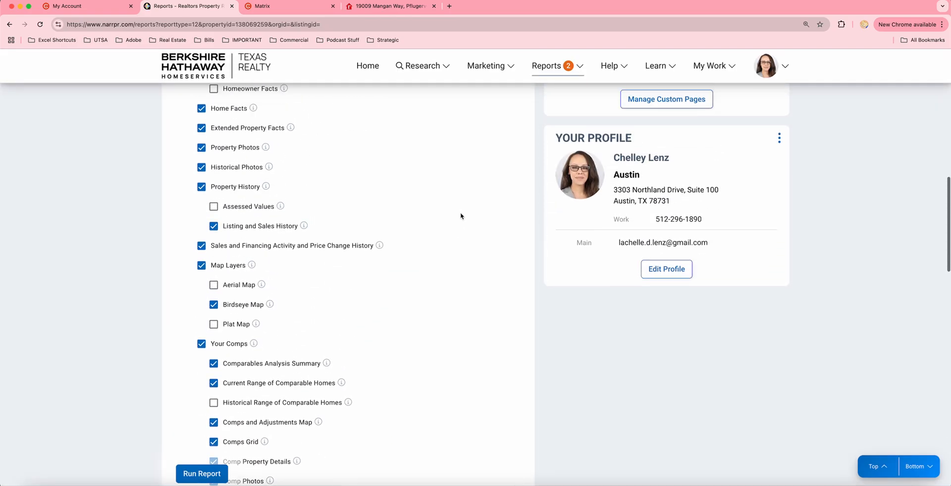
{"action": "left_click", "coordinate": [548, 66]}
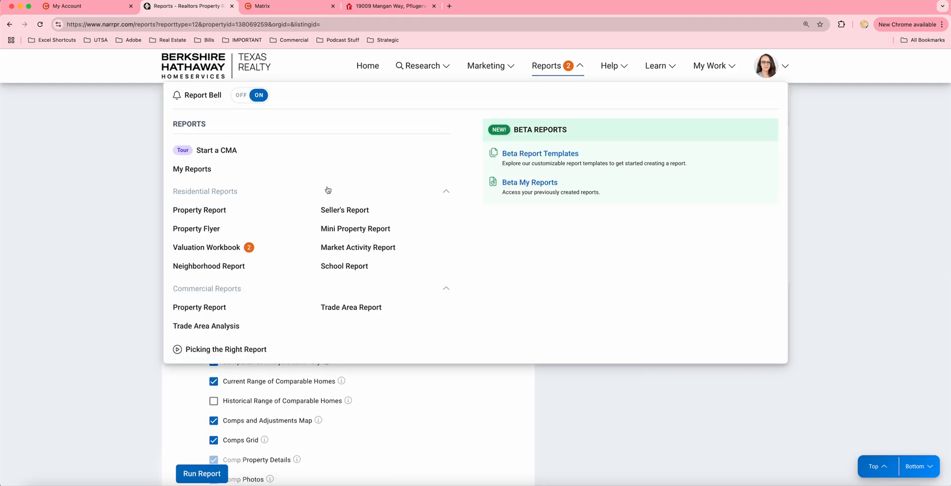
{"action": "left_click", "coordinate": [227, 250]}
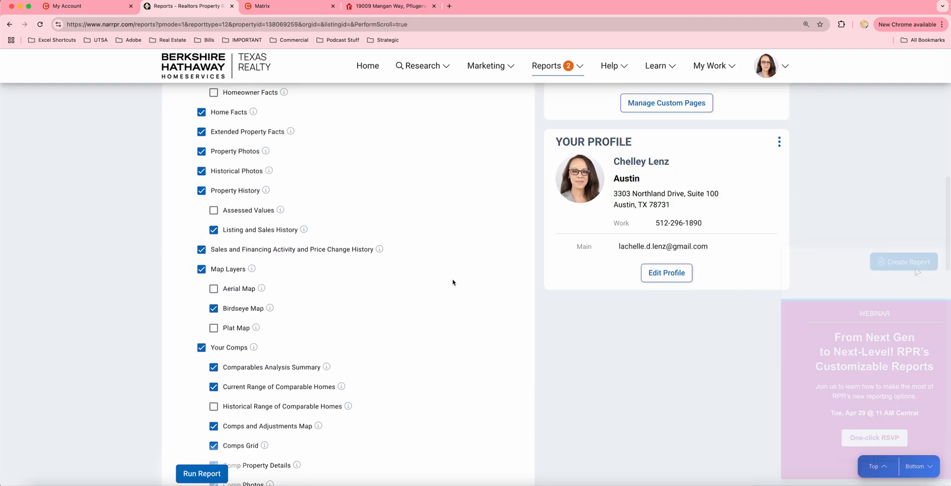
{"action": "scroll", "coordinate": [454, 283], "scroll_direction": "up", "scroll_amount": 8}
{"action": "left_click", "coordinate": [368, 67]}
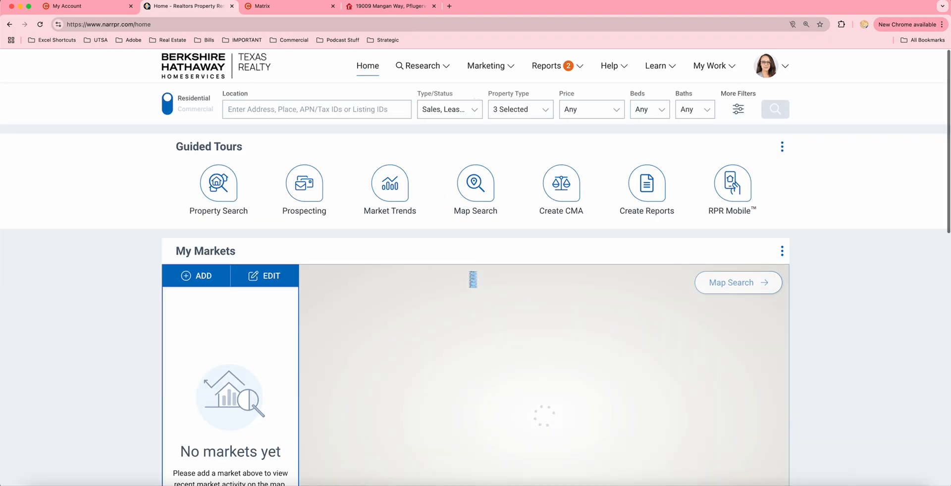
Reopen Reports > Valuation Workbook and dismiss the webinar promotion to see the successfully generated message
{"action": "left_click", "coordinate": [541, 66]}
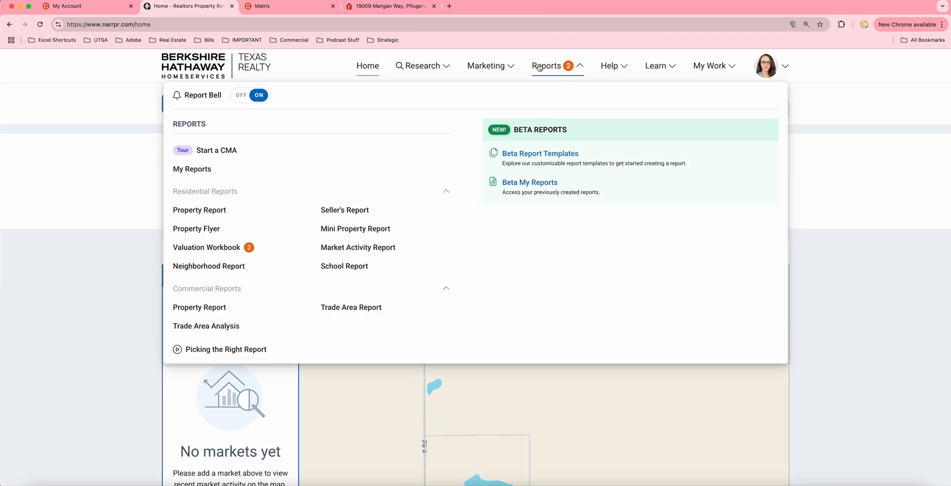
{"action": "left_click", "coordinate": [227, 247]}
{"action": "scroll", "coordinate": [194, 251], "scroll_direction": "down", "scroll_amount": 10}
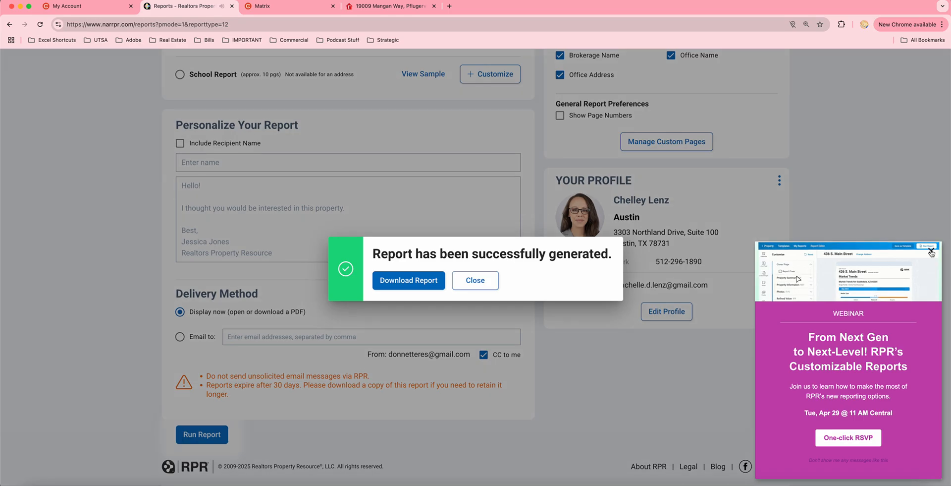
{"action": "left_click", "coordinate": [931, 252]}
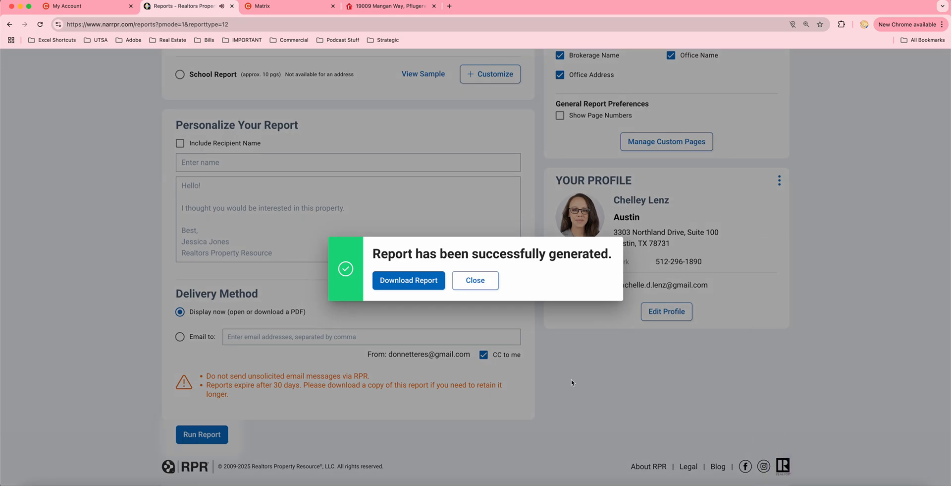
Download the 51-page Valuation Workbook PDF and scroll to its $326,324 sales comparison result
{"action": "left_click", "coordinate": [403, 284]}
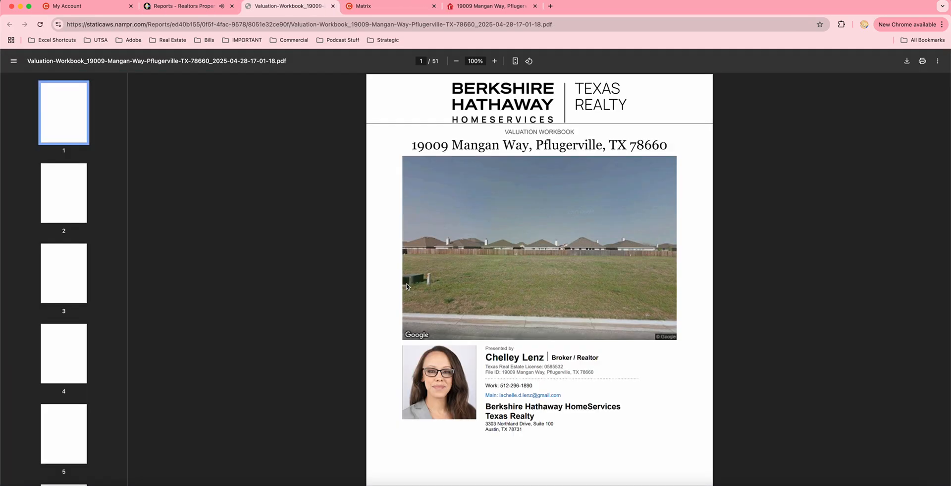
{"action": "scroll", "coordinate": [481, 272], "scroll_direction": "down", "scroll_amount": 5}
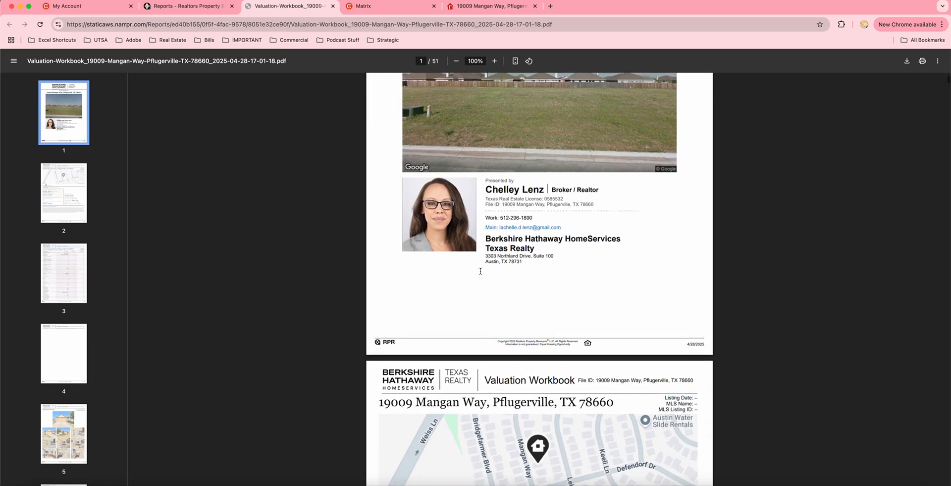
{"action": "scroll", "coordinate": [481, 274], "scroll_direction": "down", "scroll_amount": 6}
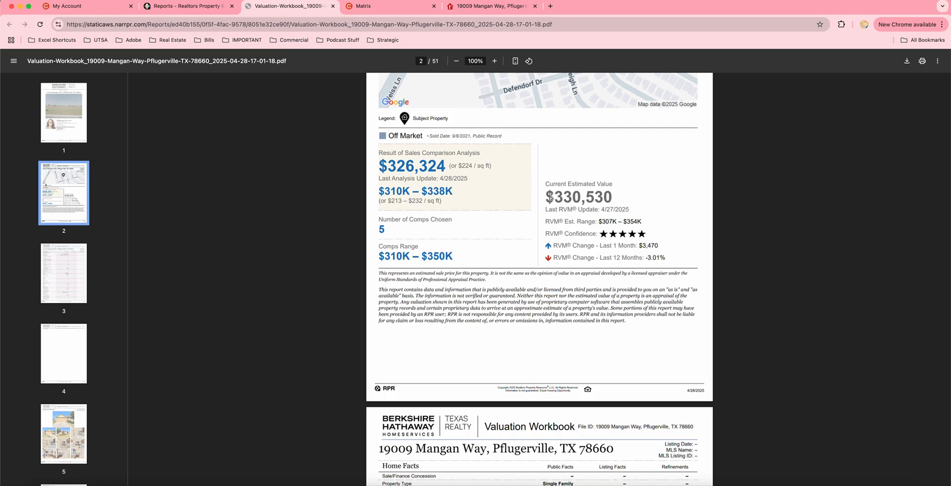
{"action": "left_click_drag", "start_coordinate": [377, 161], "coordinate": [449, 163]}
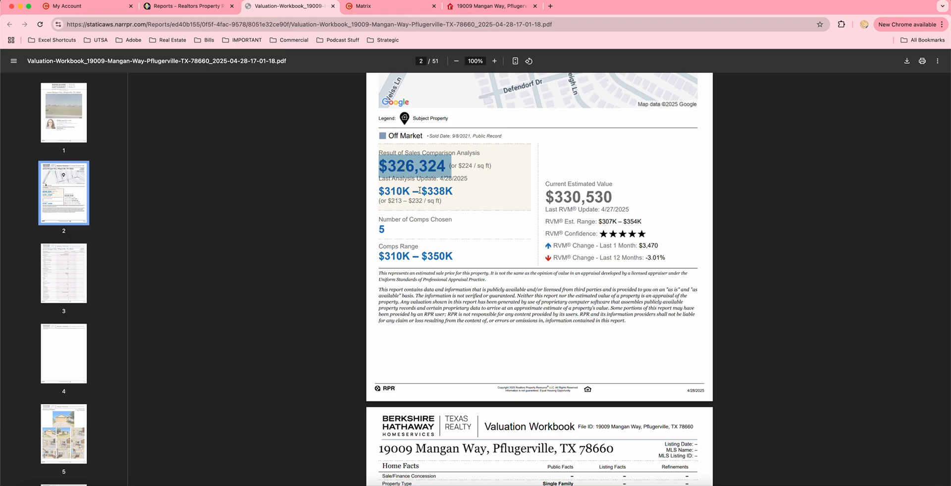
{"action": "left_click_drag", "start_coordinate": [423, 191], "coordinate": [446, 192]}
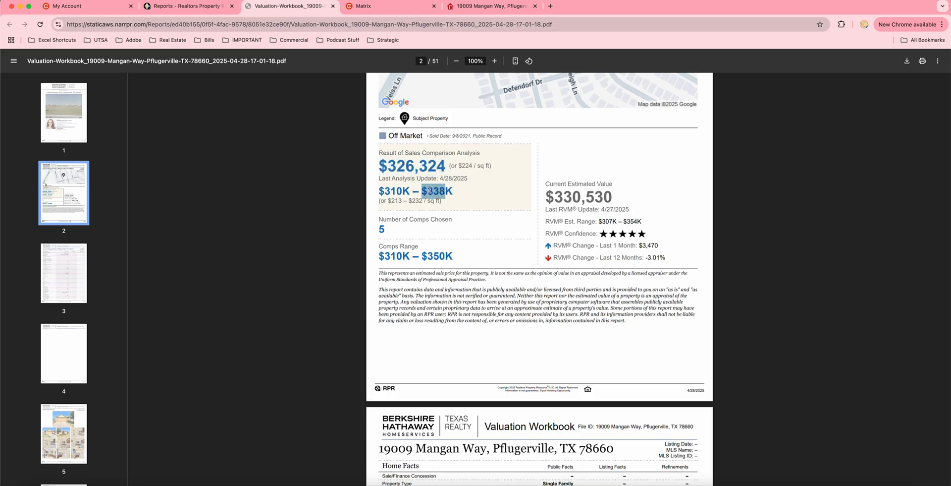
{"action": "left_click_drag", "start_coordinate": [439, 192], "coordinate": [443, 192]}
{"action": "left_click_drag", "start_coordinate": [380, 191], "coordinate": [451, 191]}
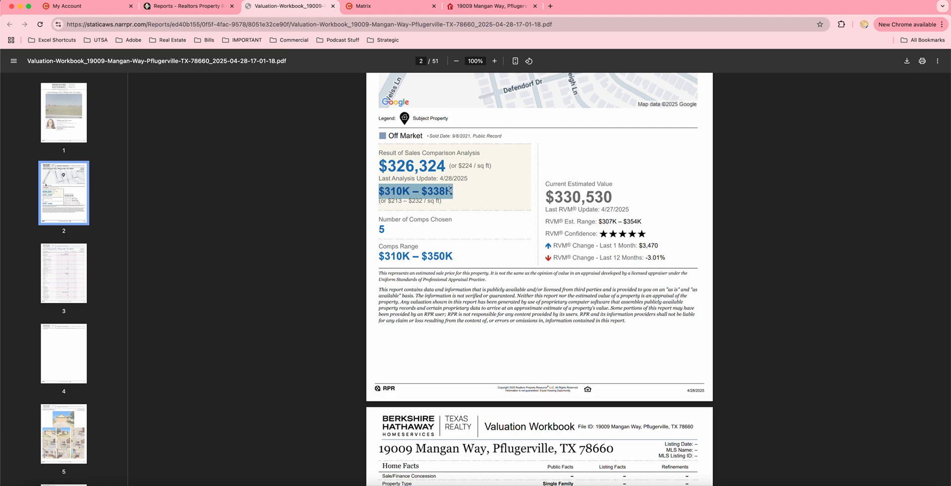
{"action": "left_click", "coordinate": [375, 167]}
{"action": "left_click_drag", "start_coordinate": [377, 166], "coordinate": [445, 166]}
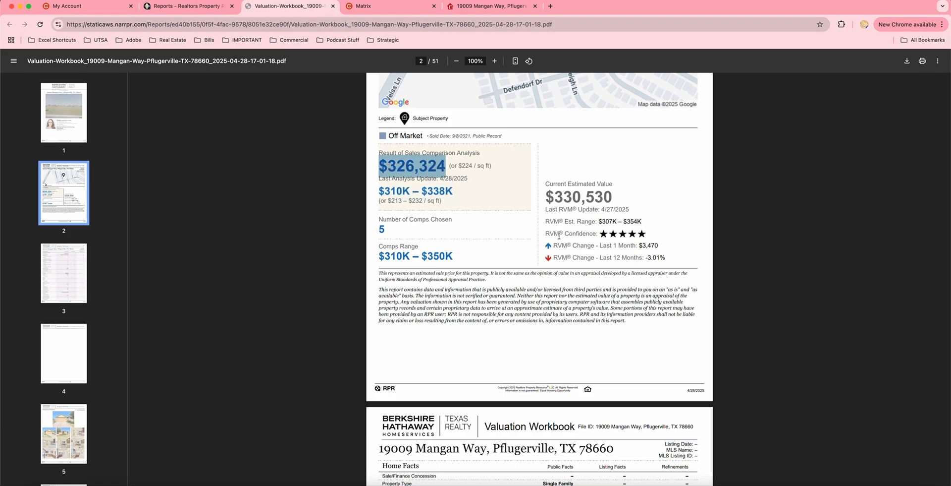